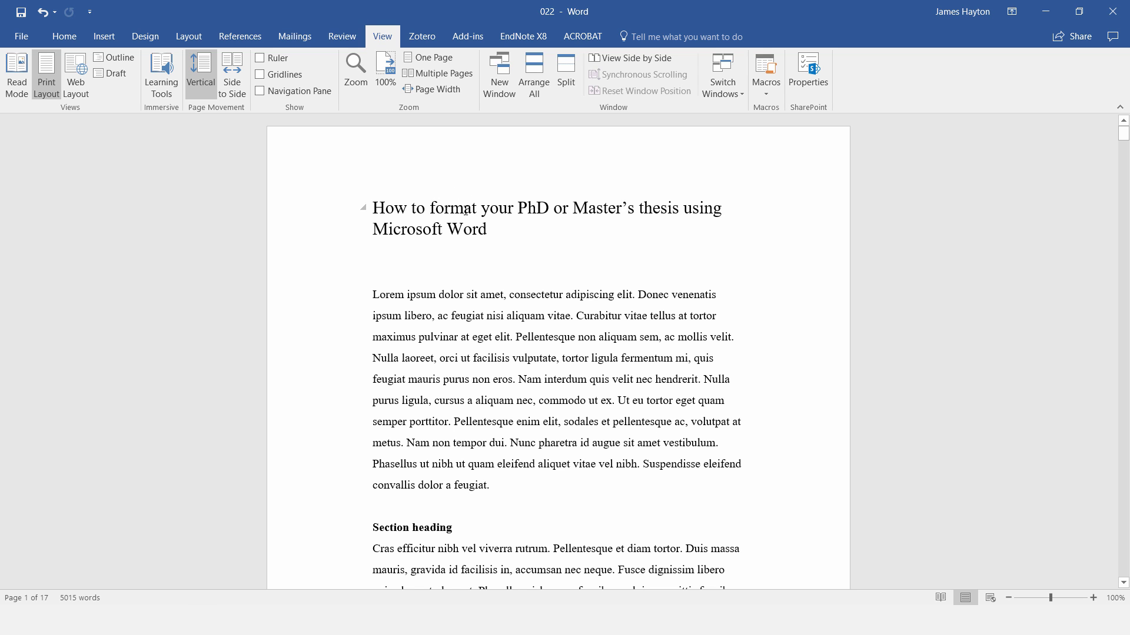
Switch to the Home tab to reach the paragraph and list formatting tools
click(63, 39)
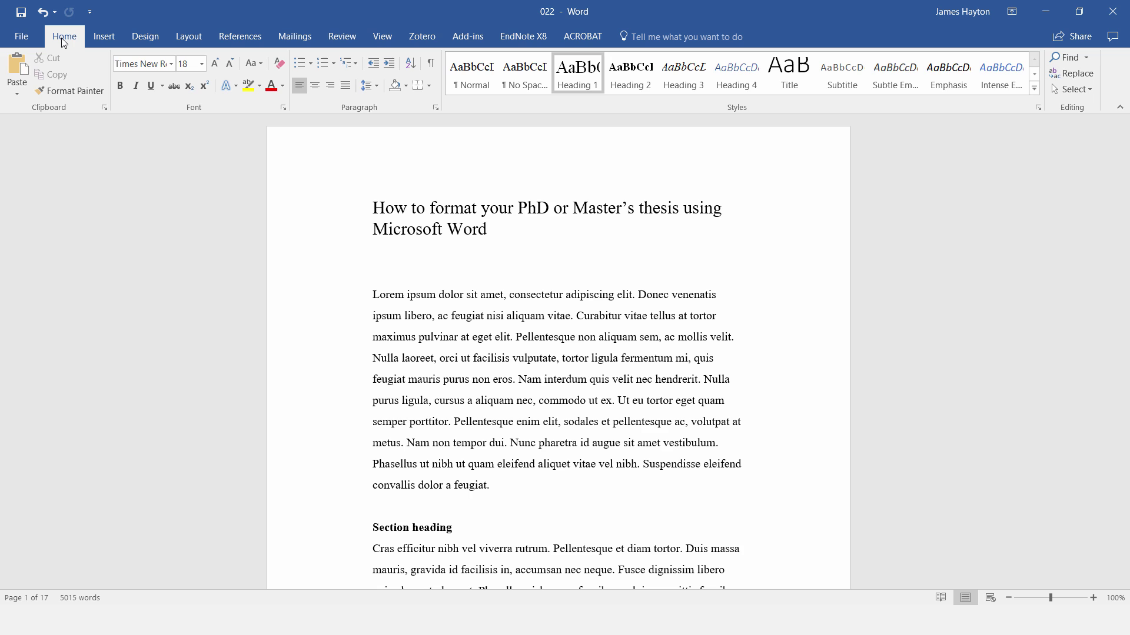
Apply the 1 / 1.1 / 1.1.1 Heading numbering scheme from the Multilevel List library
click(357, 68)
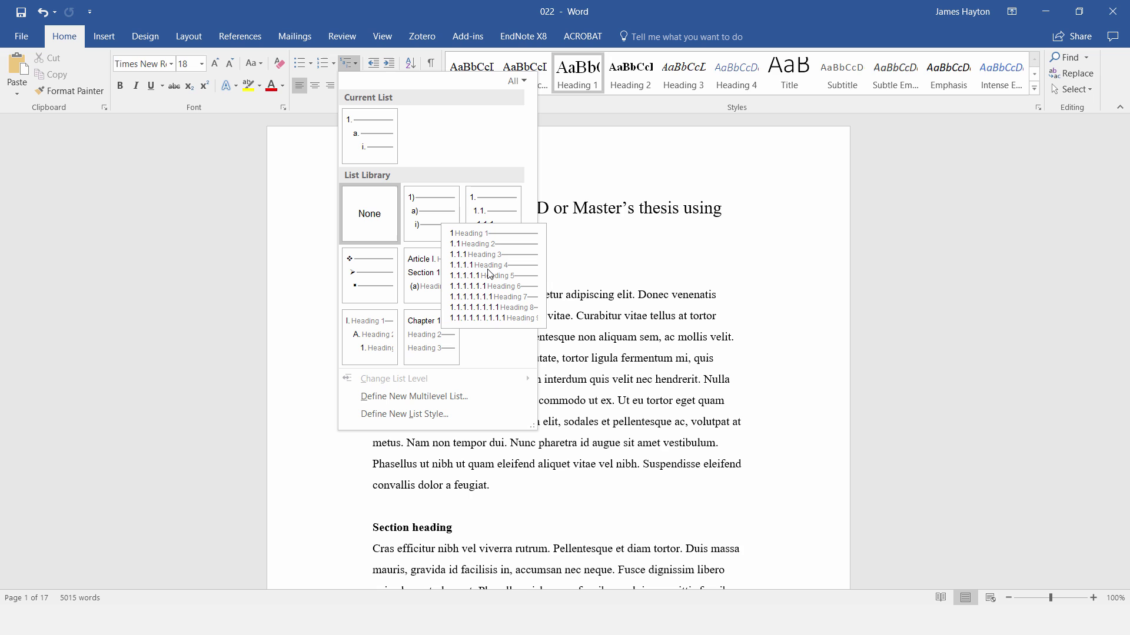
click(488, 274)
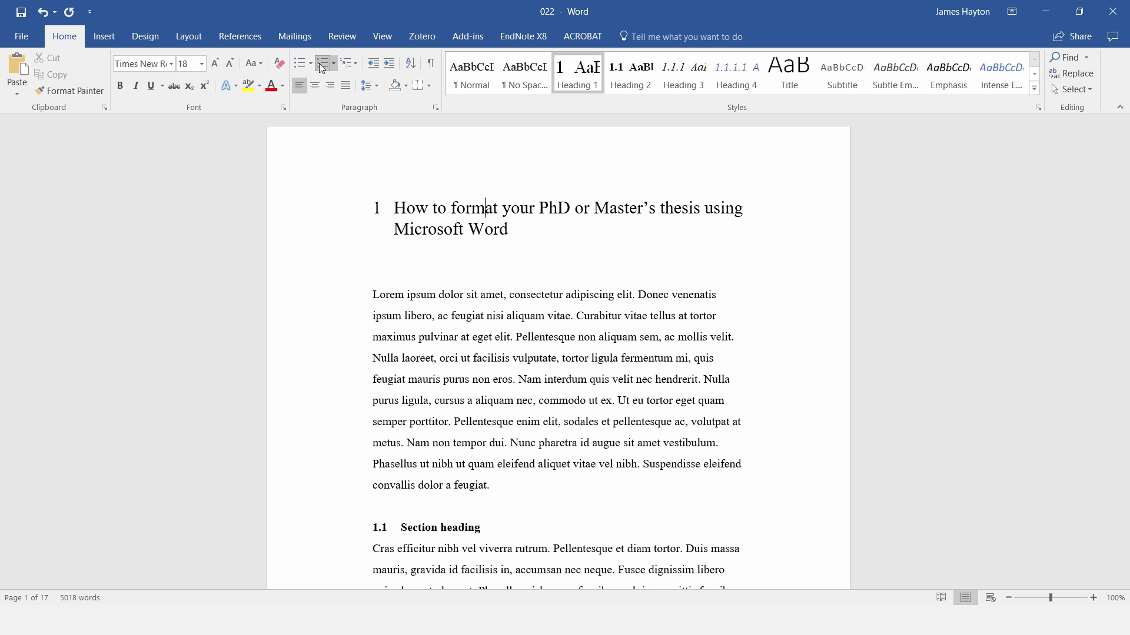
Choose Define New Multilevel List from the Multilevel List menu
click(356, 66)
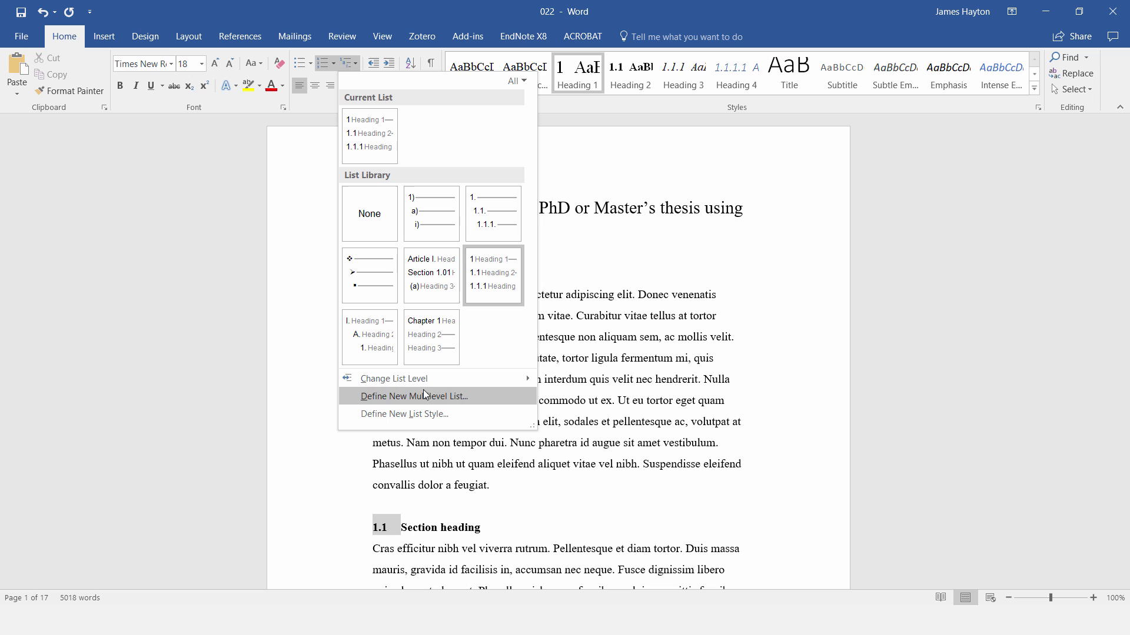
mouse_move(488, 292)
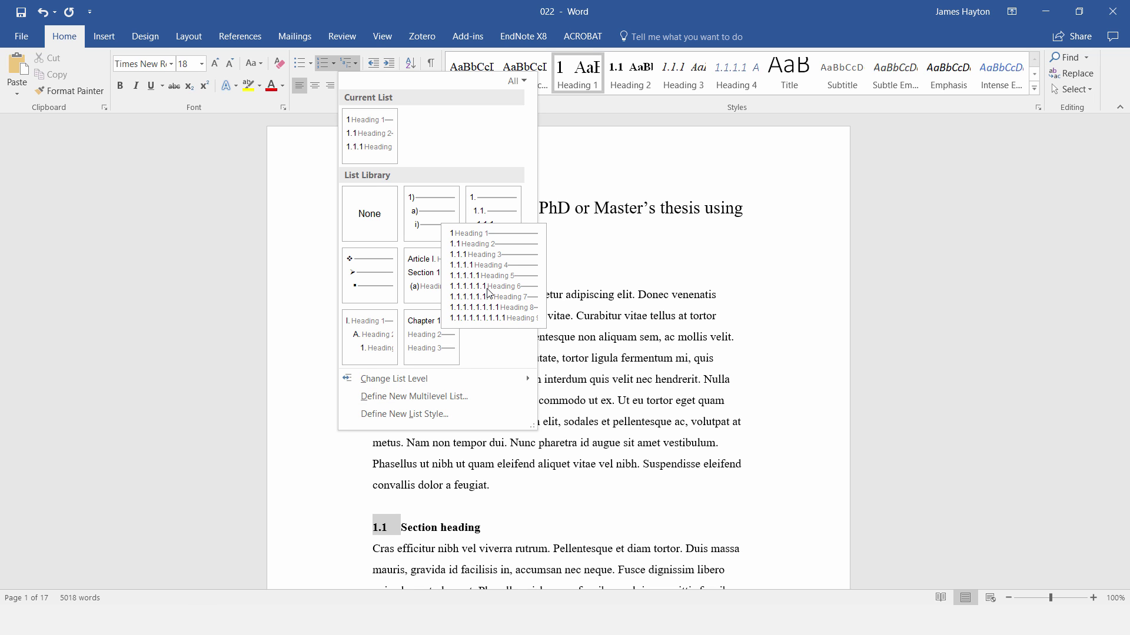
click(459, 399)
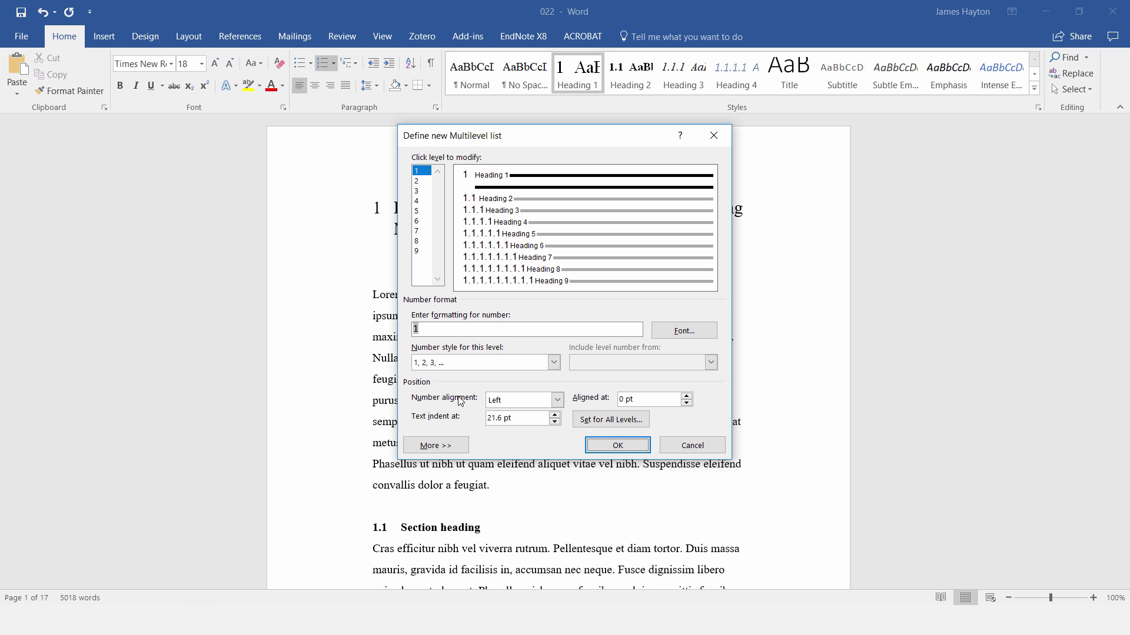
Expand the dialog with More >> and check that levels 2 and 3 link to Heading 2 and Heading 3
click(431, 448)
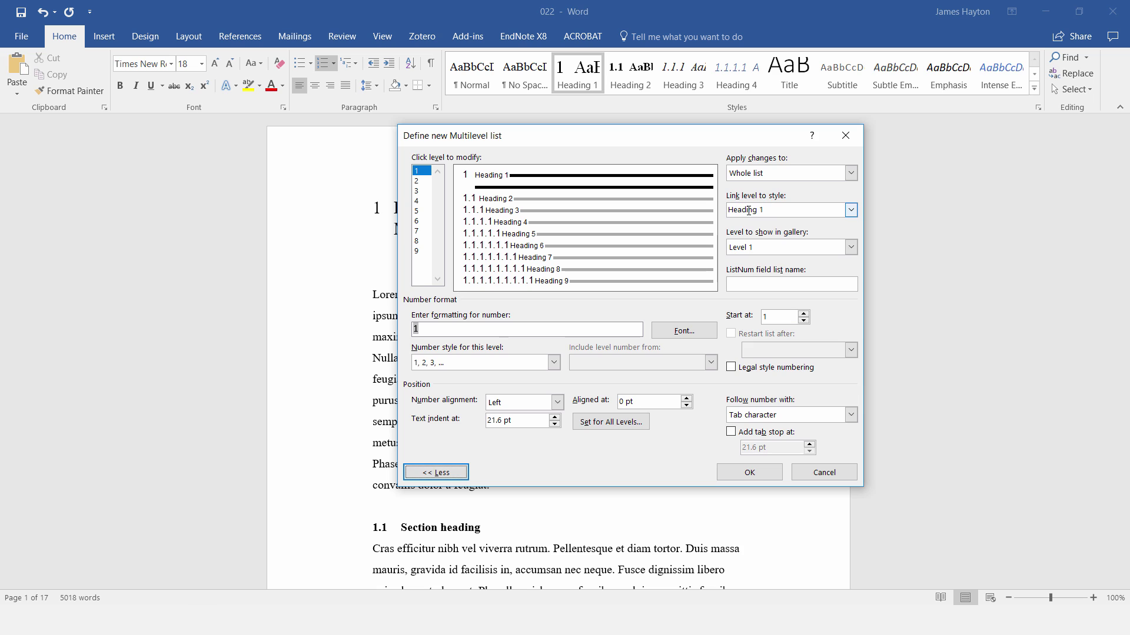
click(421, 177)
click(422, 180)
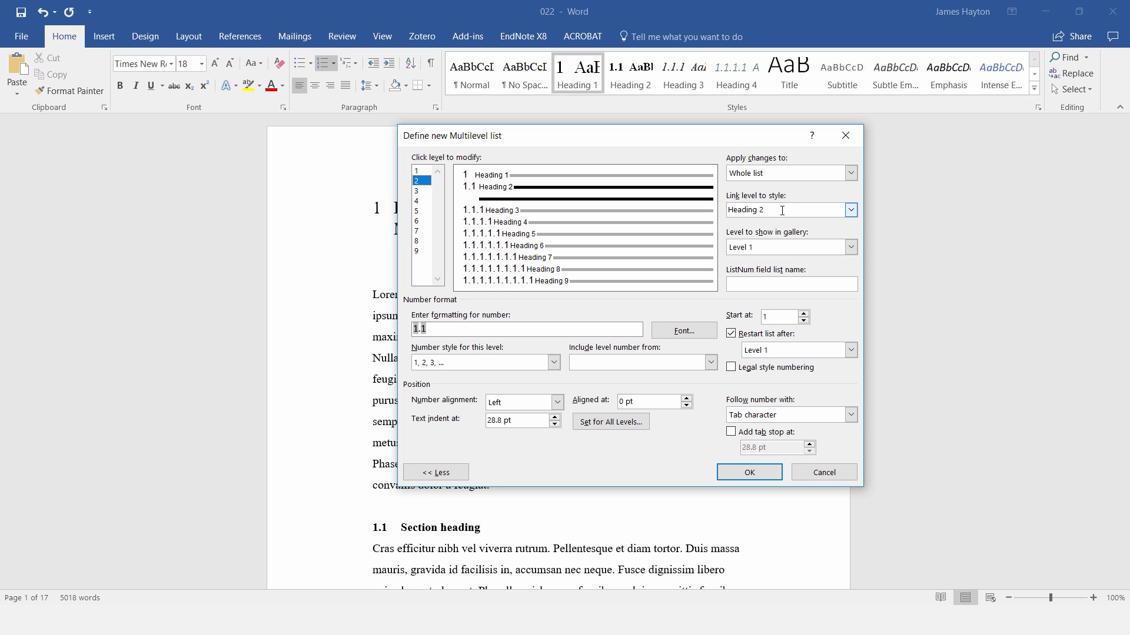
click(419, 192)
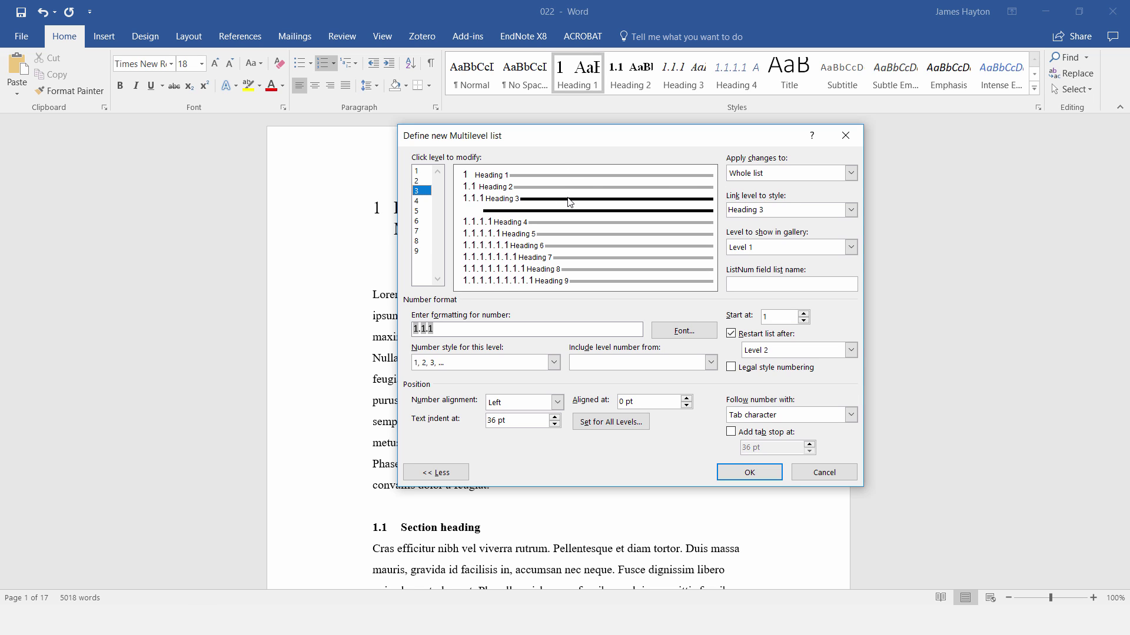
Make level 1 number as 'Chapter 1:' followed by a space
click(419, 171)
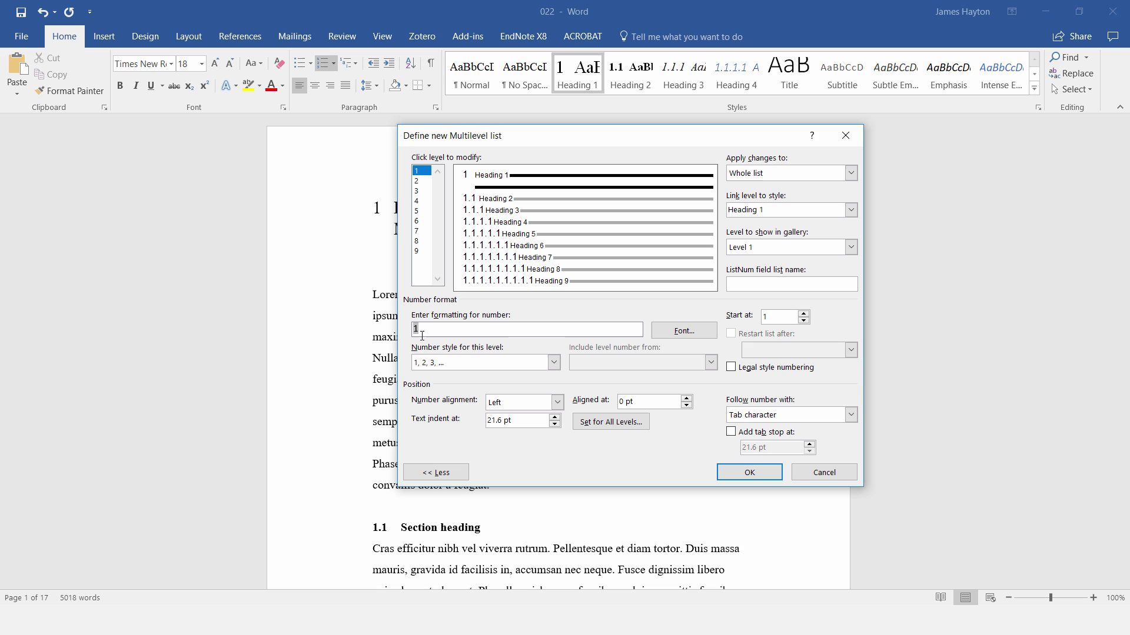
text(Chapter)
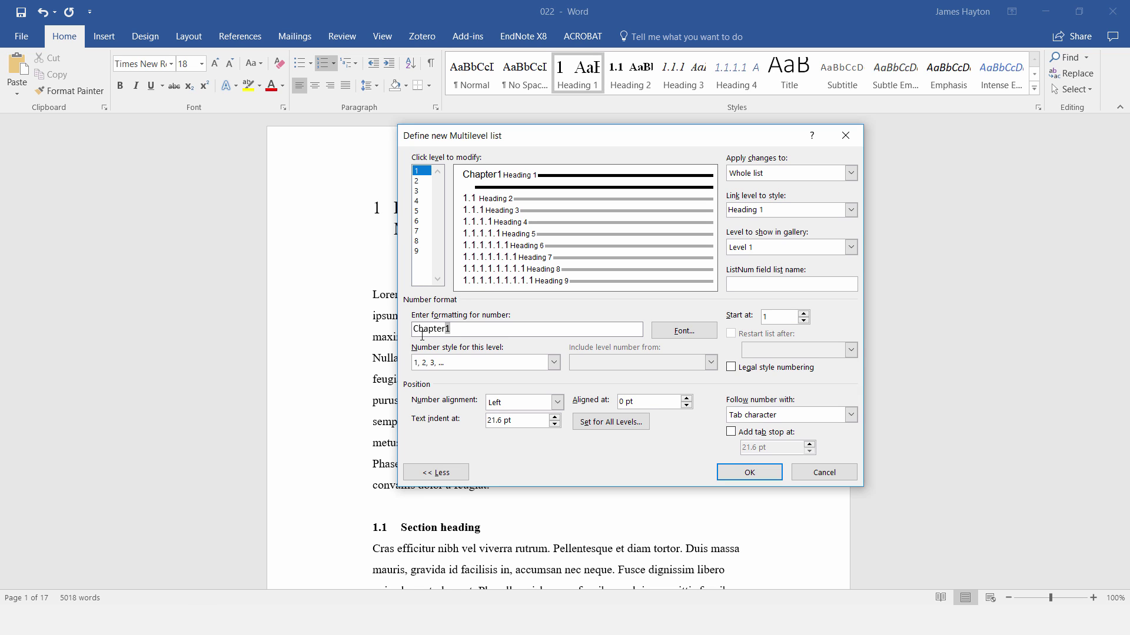
text( 1:)
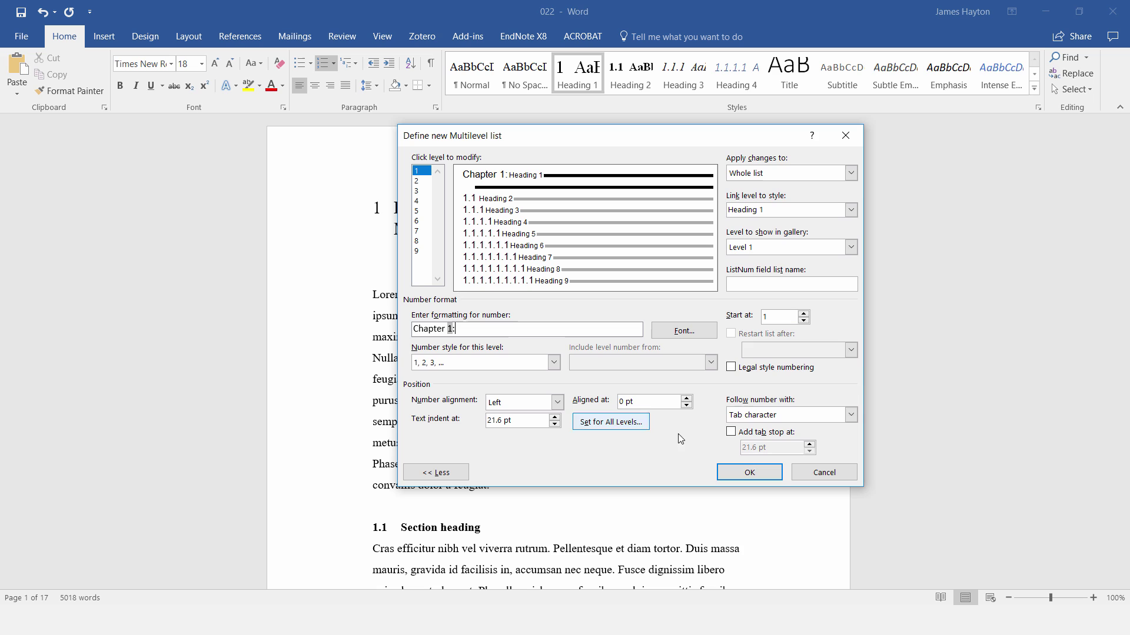
click(851, 414)
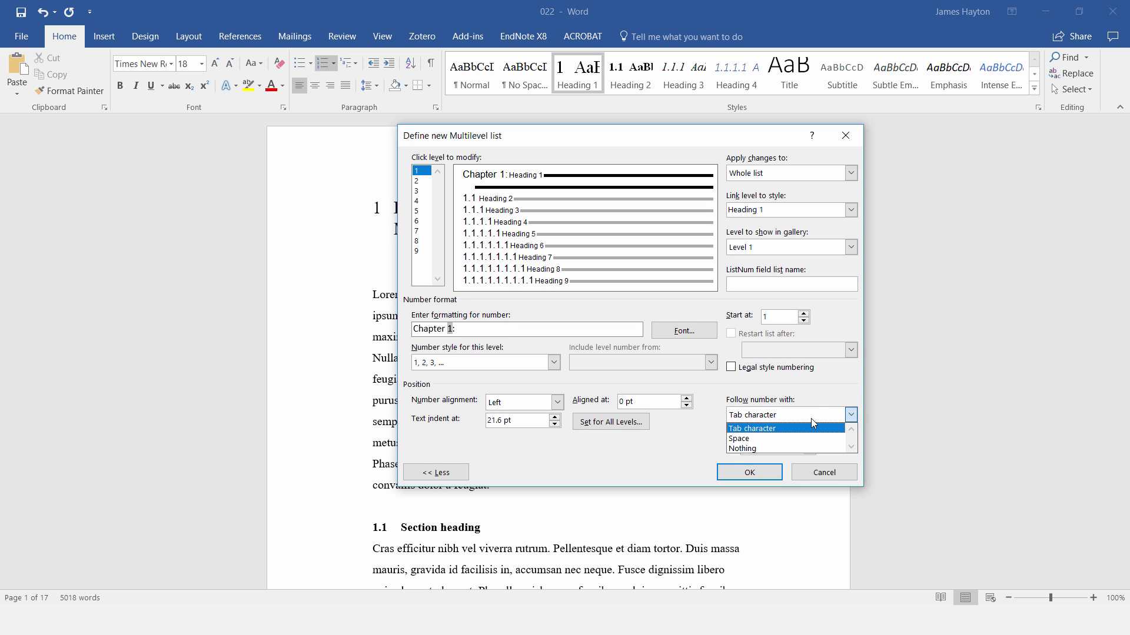
click(760, 438)
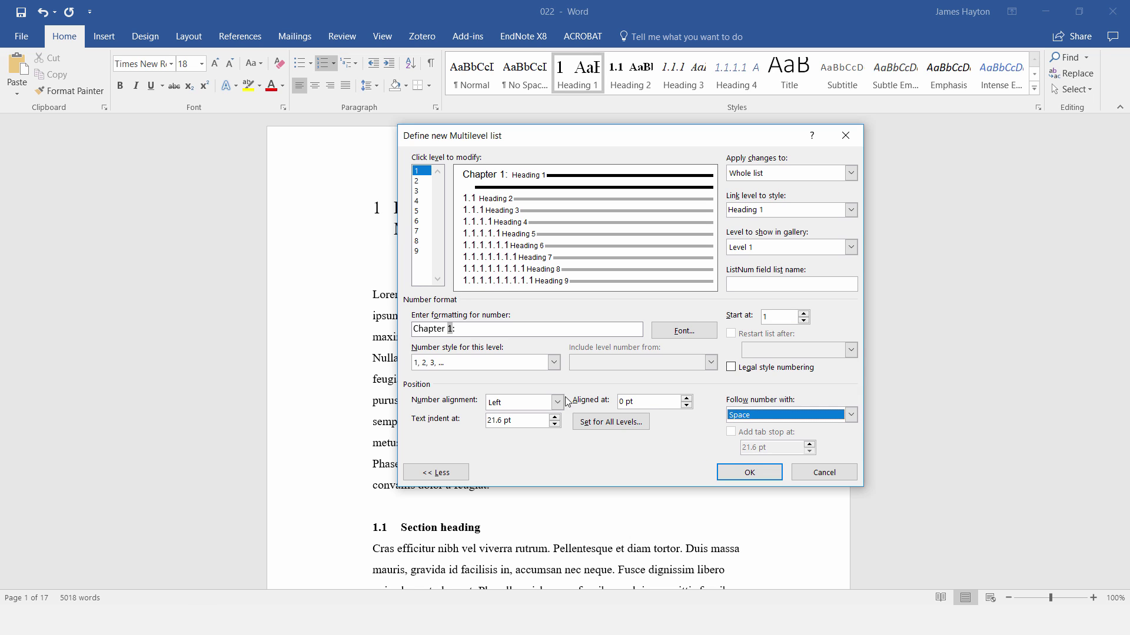
Set the text indent to 0 and position all levels at 0 pt
click(484, 422)
double_click(481, 422)
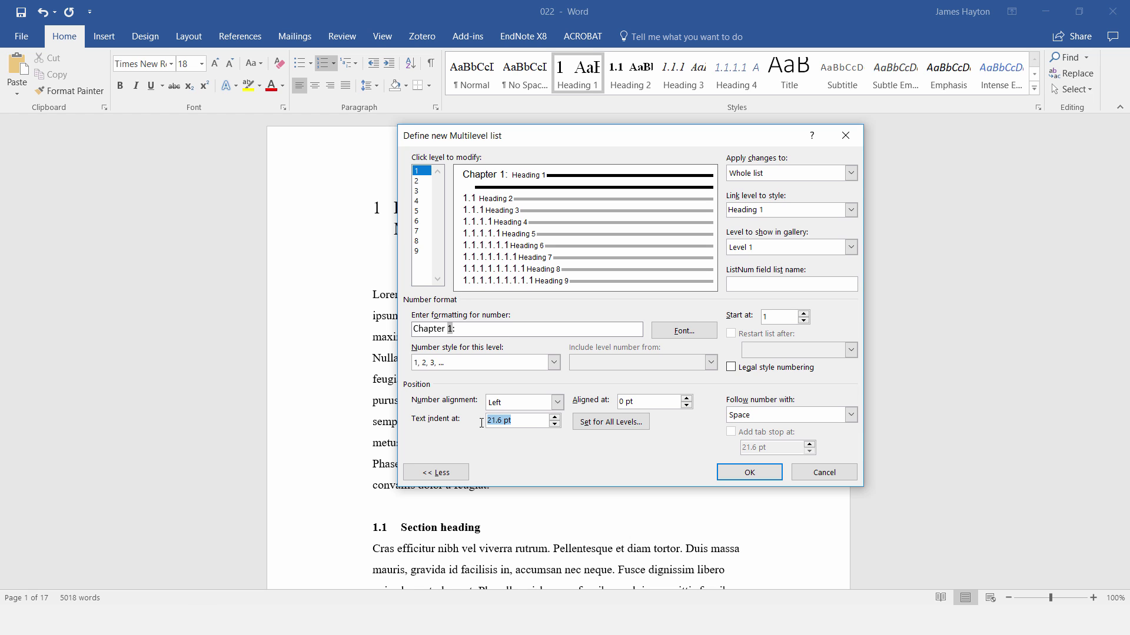
text(0)
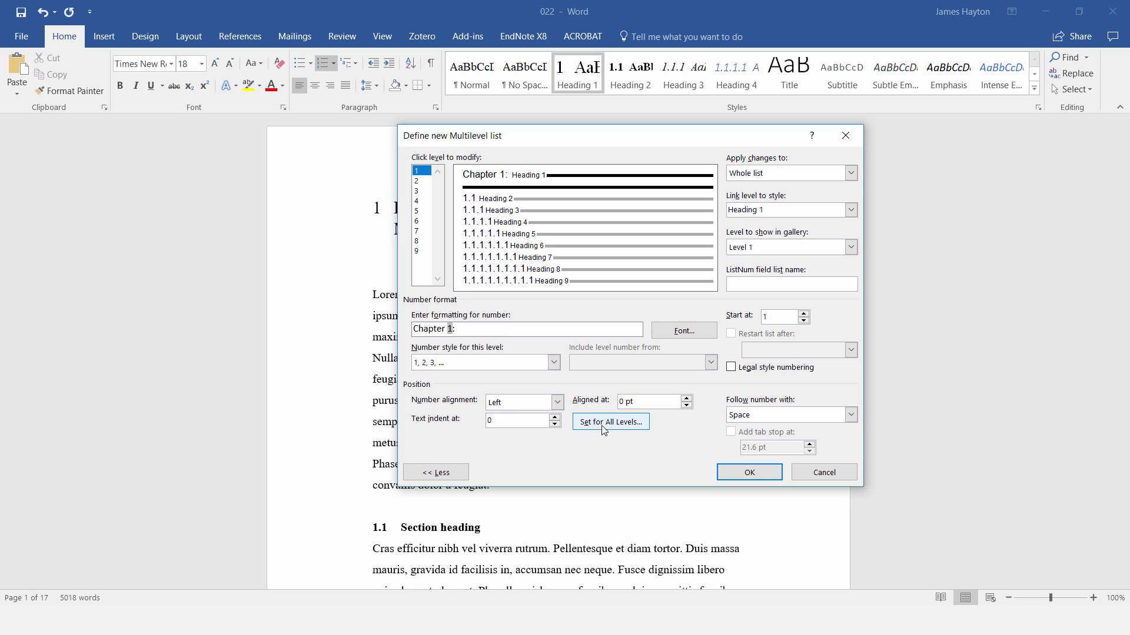
click(605, 429)
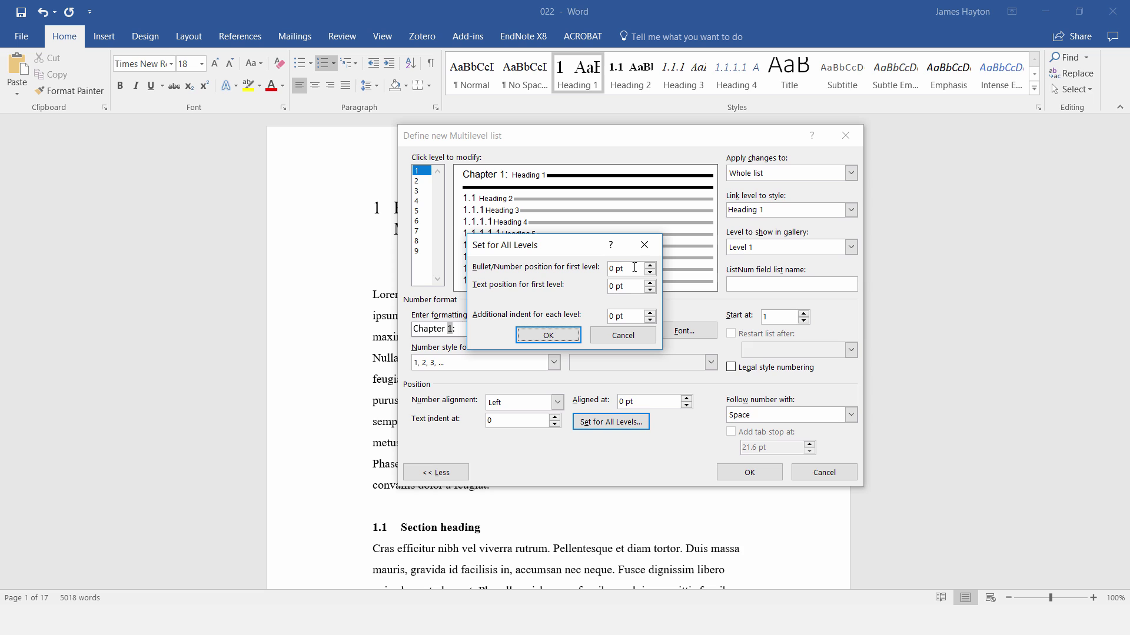
click(535, 335)
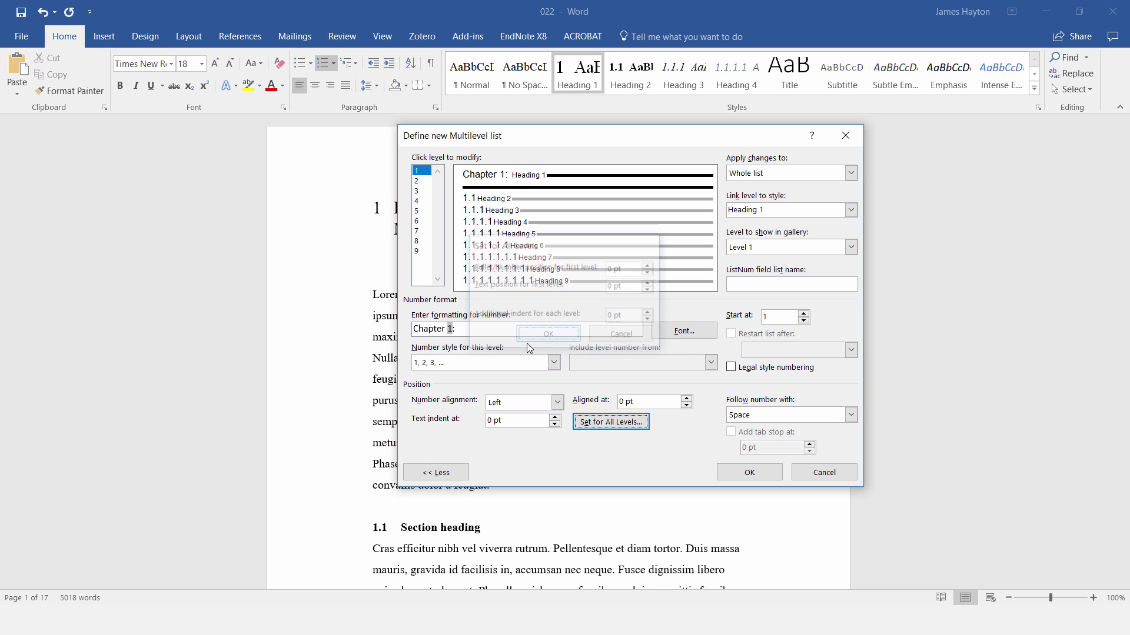
Have the level 2 number followed by a space
click(421, 181)
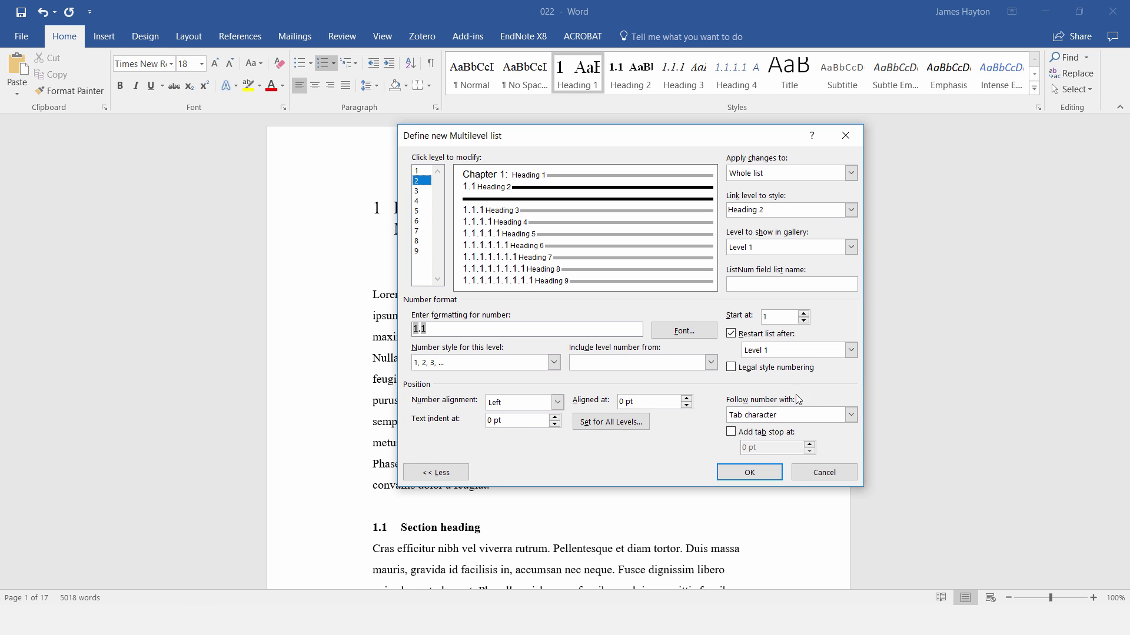
click(851, 416)
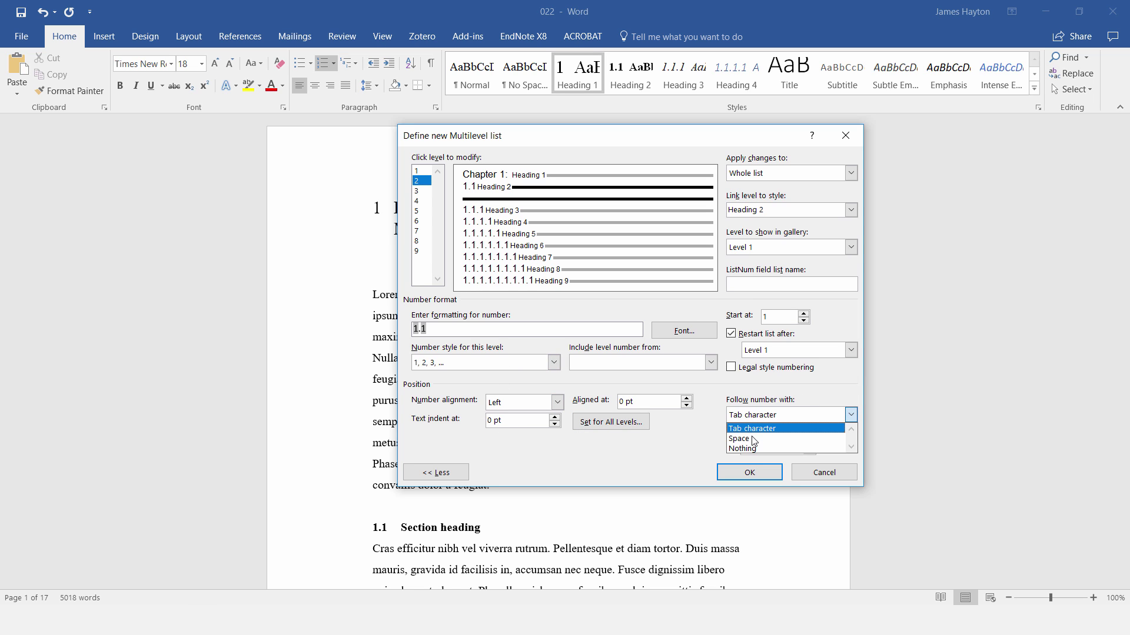
click(821, 438)
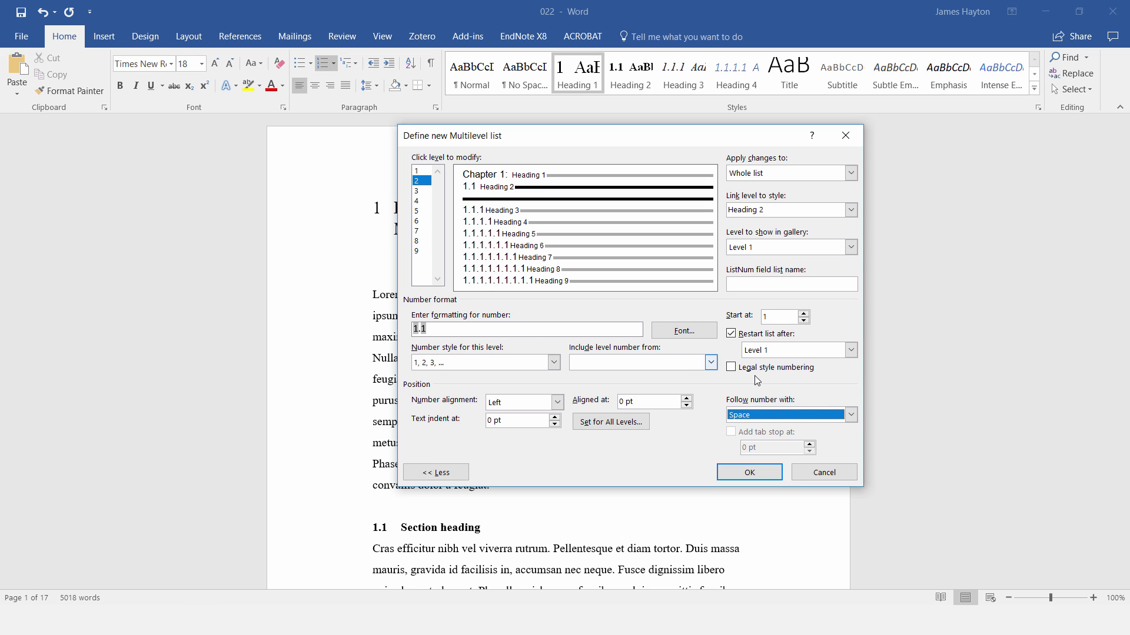
Zero all level positions, follow the level 3 number with a space, and apply the list
click(424, 192)
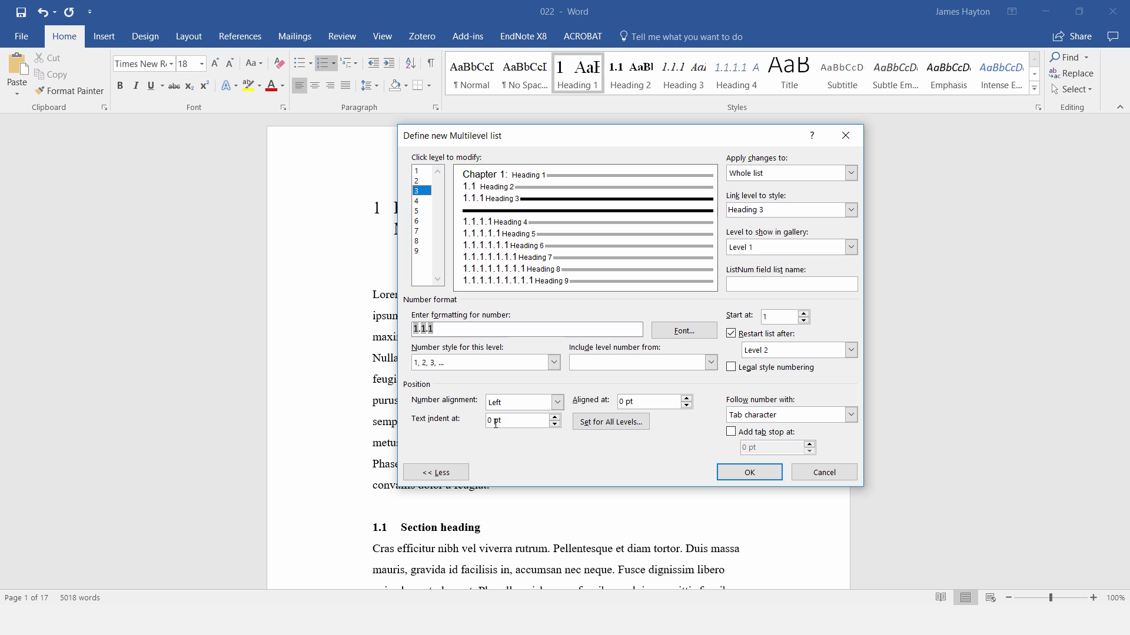
click(610, 422)
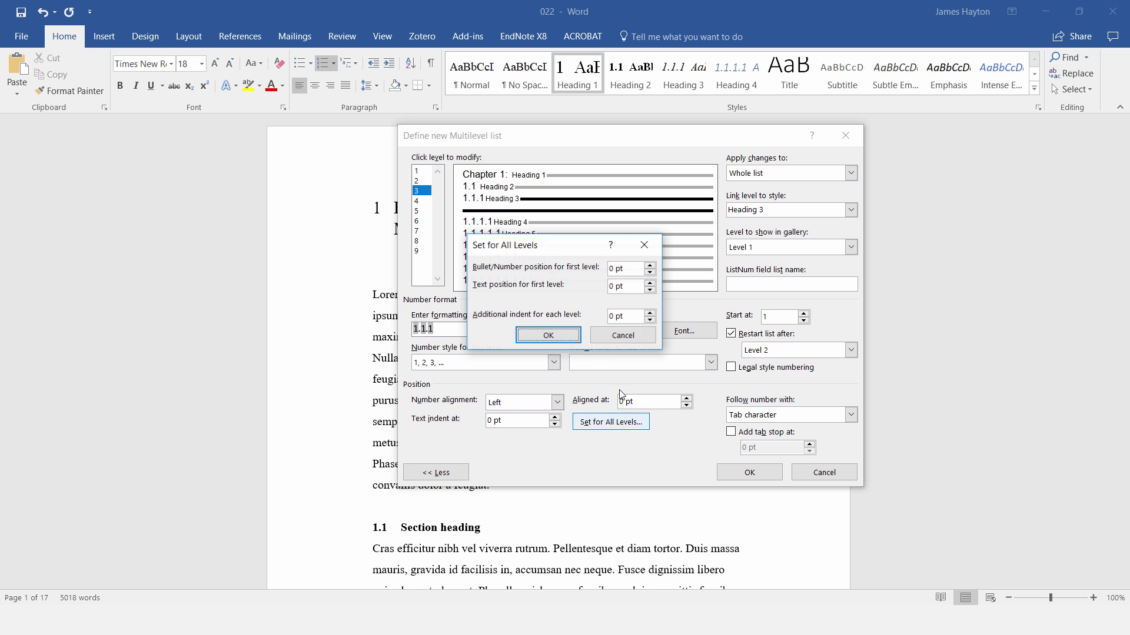
click(548, 336)
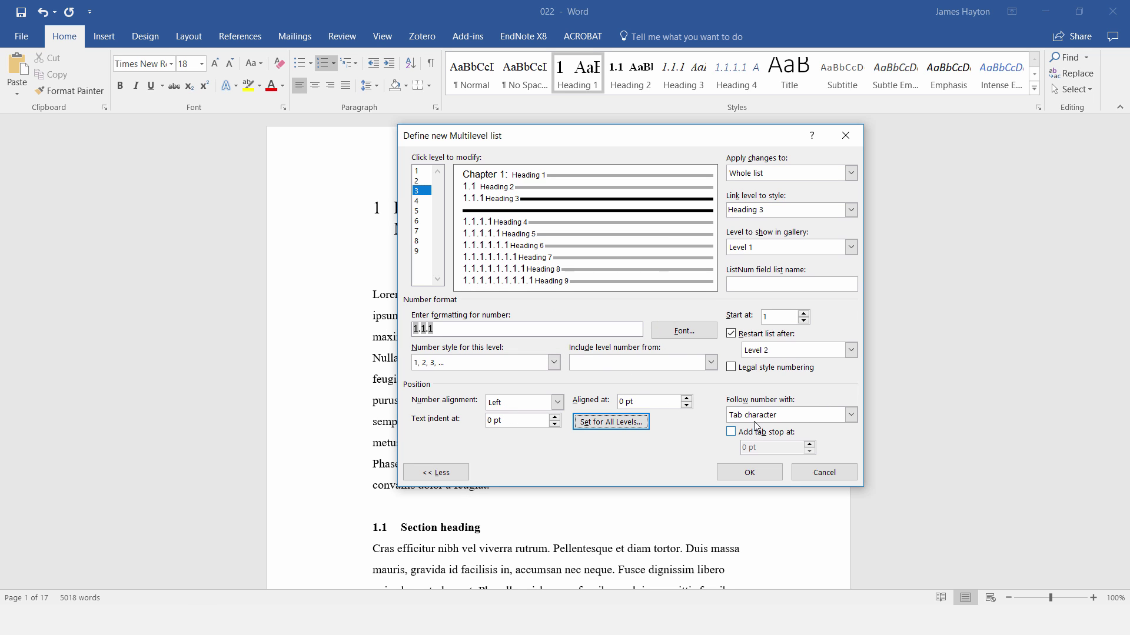
click(850, 414)
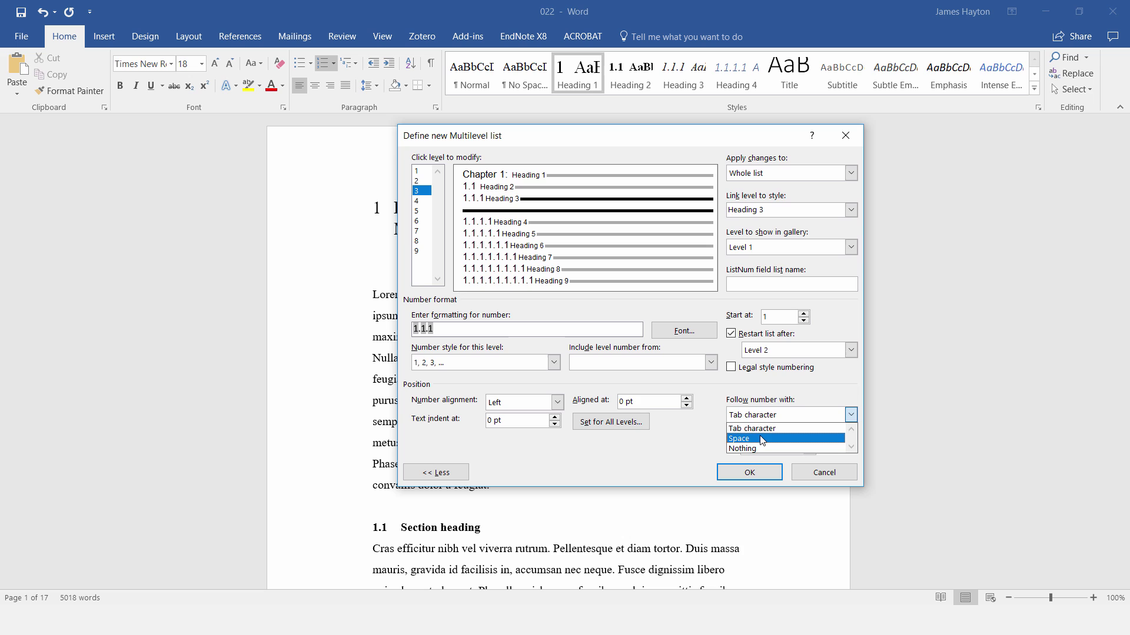
click(762, 440)
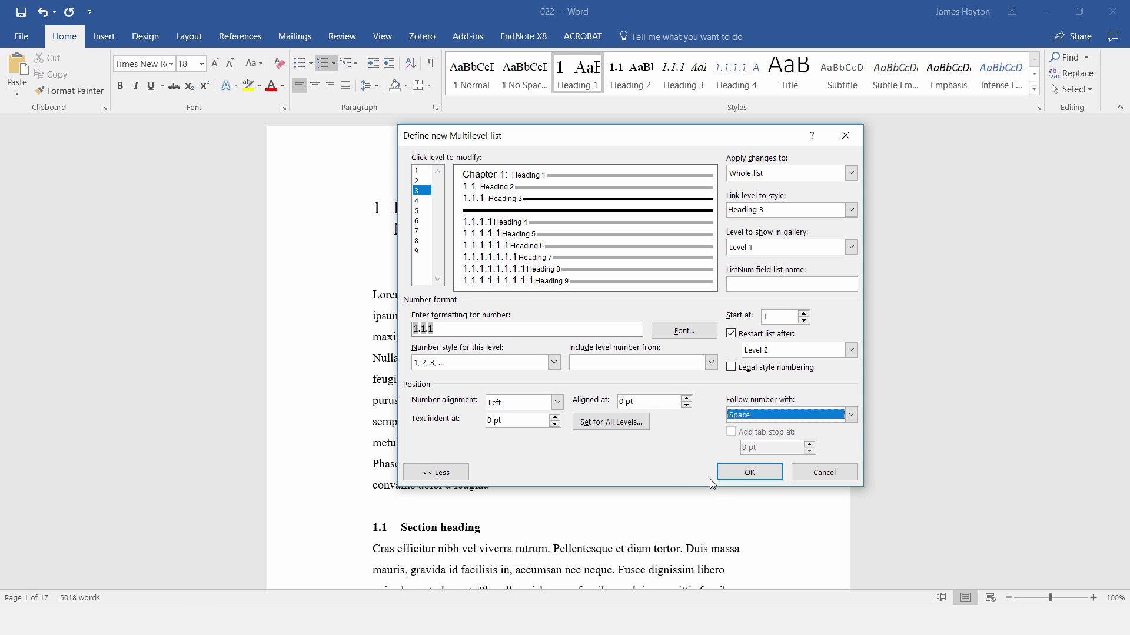
click(736, 479)
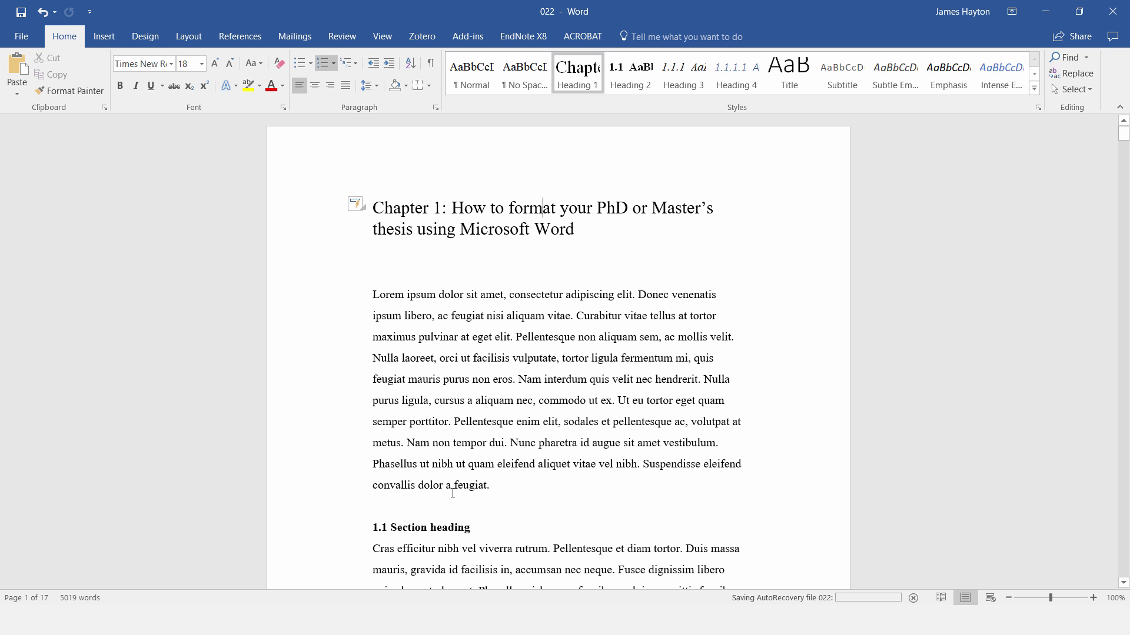
scroll(410, 529, down, 5)
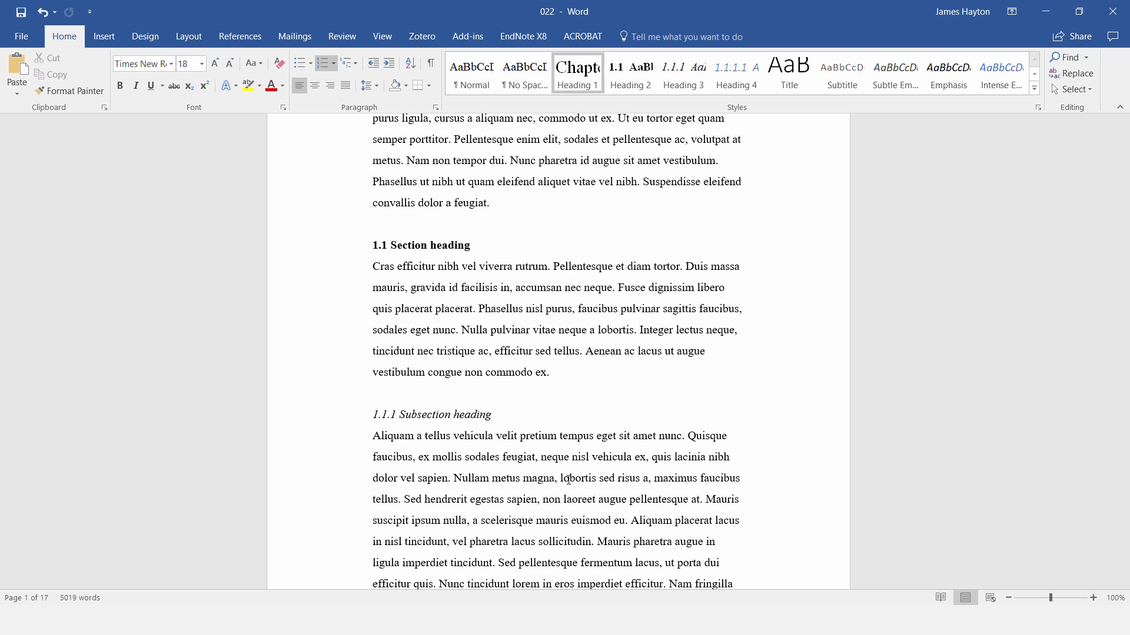
scroll(568, 478, up, 4)
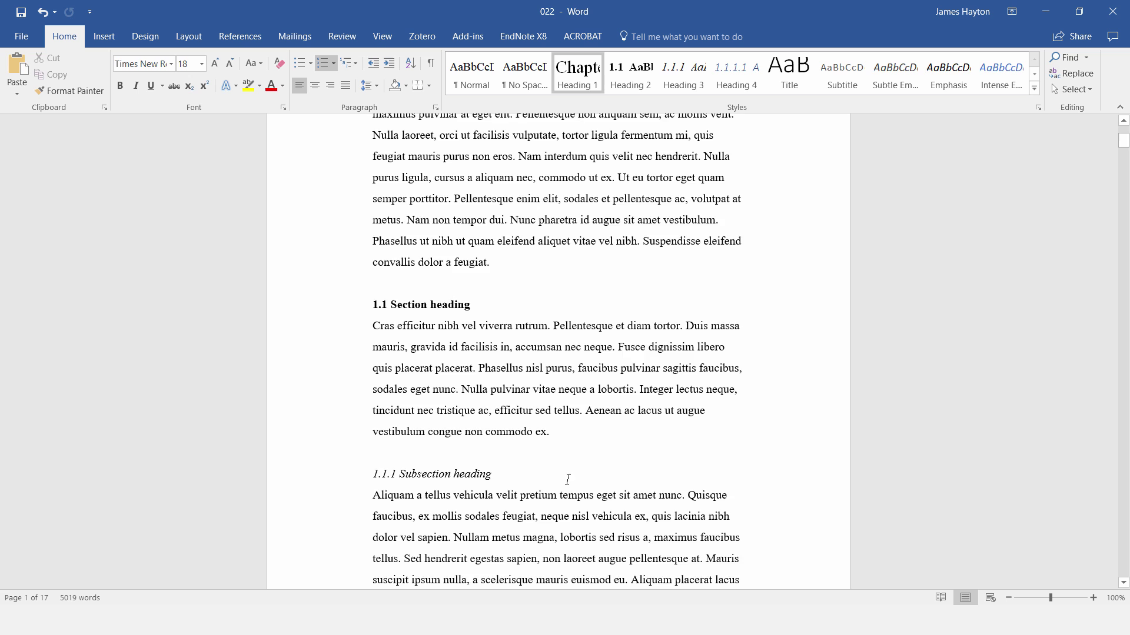
Insert an 'Introduction' line above the first paragraph and style it Heading 2, numbered 1.1
click(374, 223)
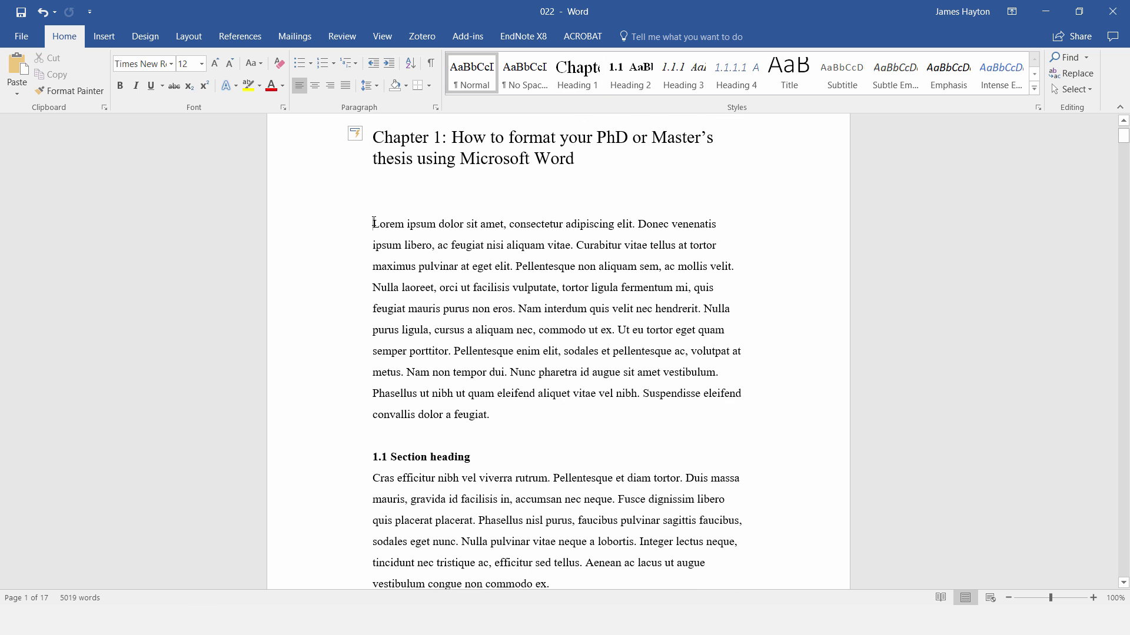
key(Return)
key(Return)
text(Intro)
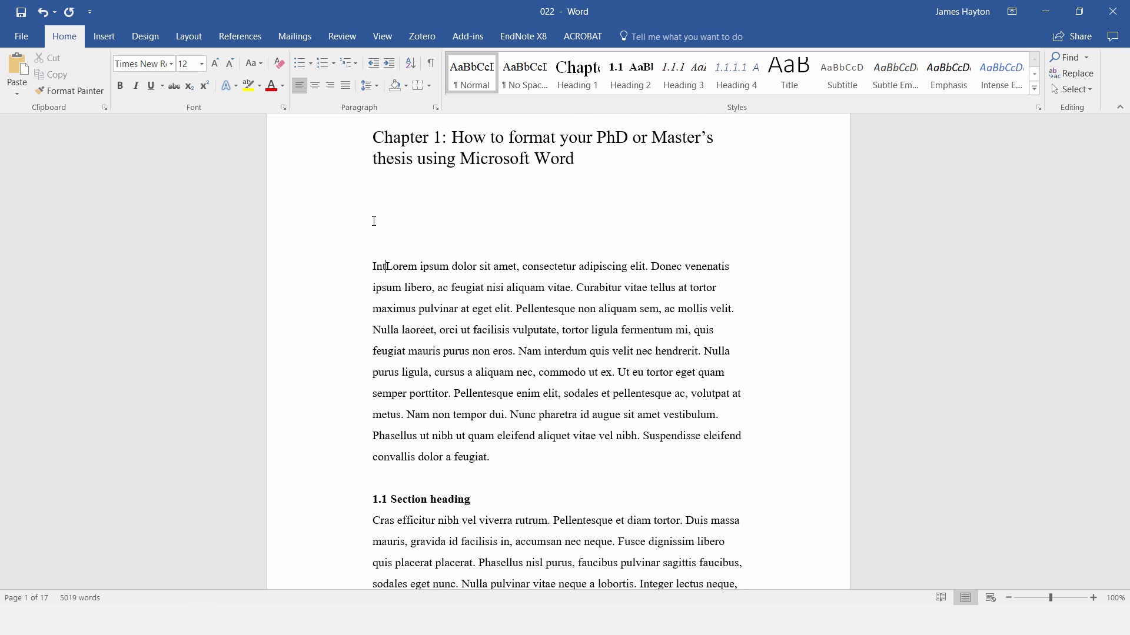
text(duction)
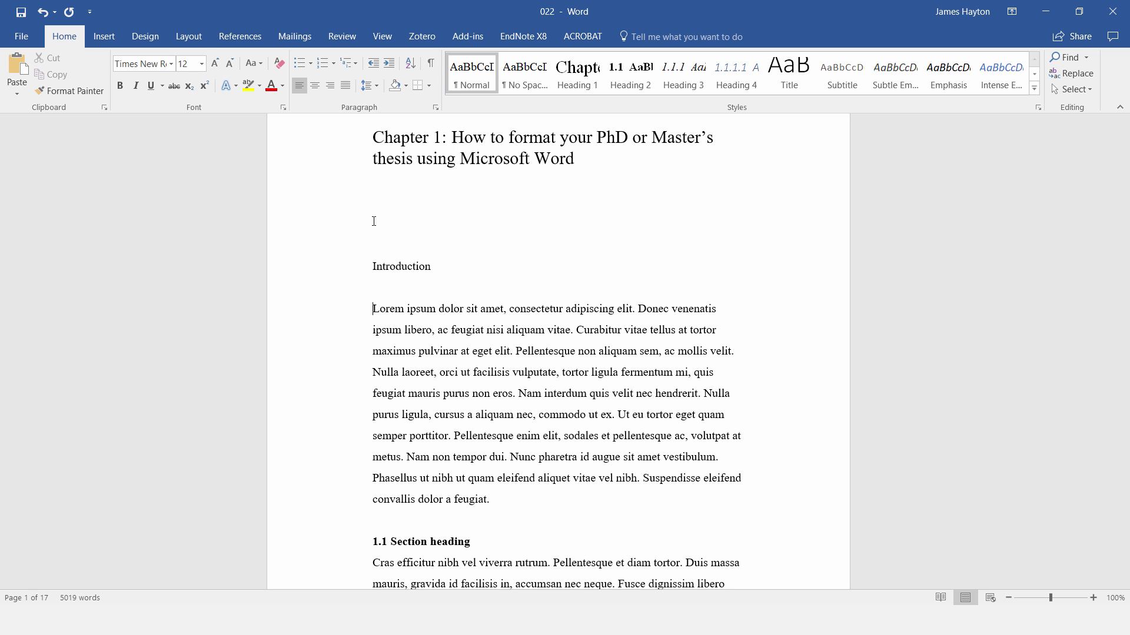
click(414, 245)
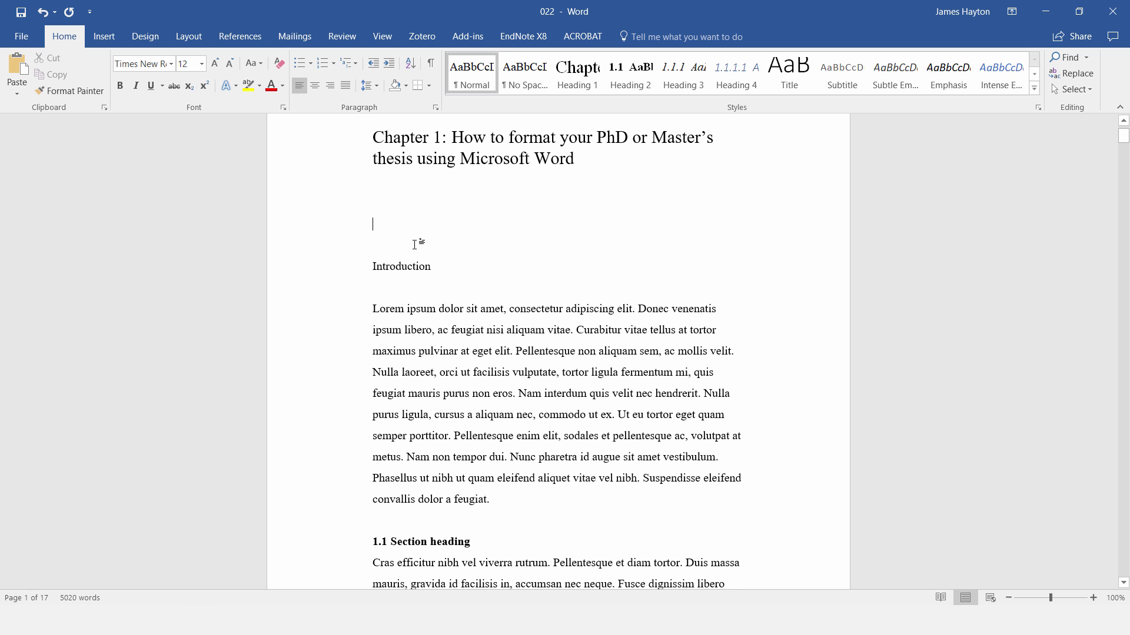
key(BackSpace)
key(BackSpace)
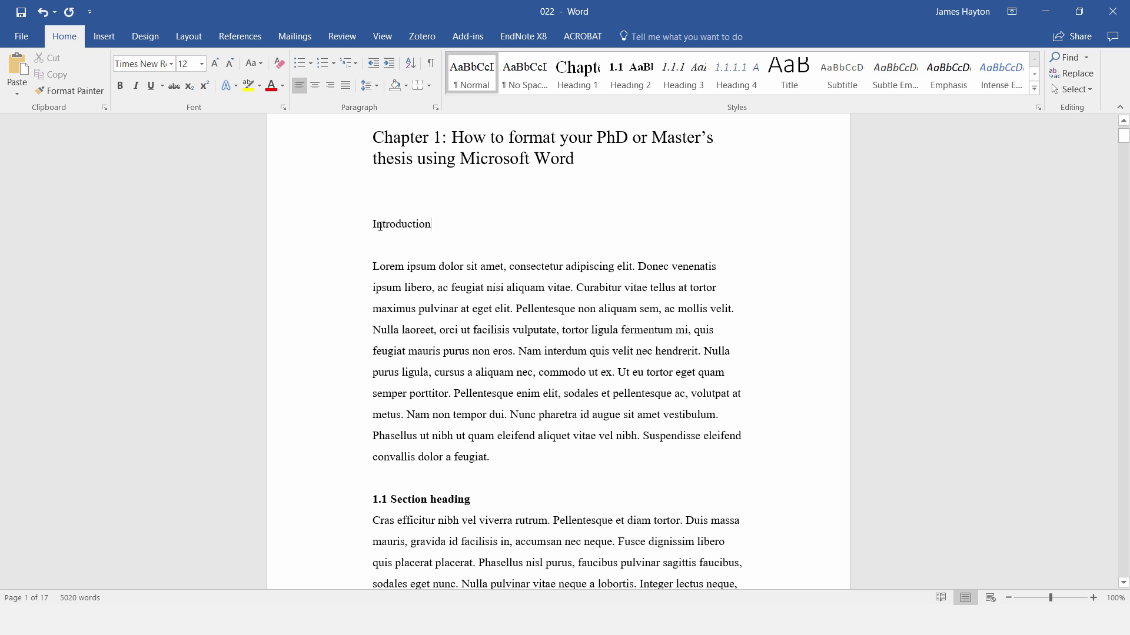
double_click(379, 225)
click(635, 87)
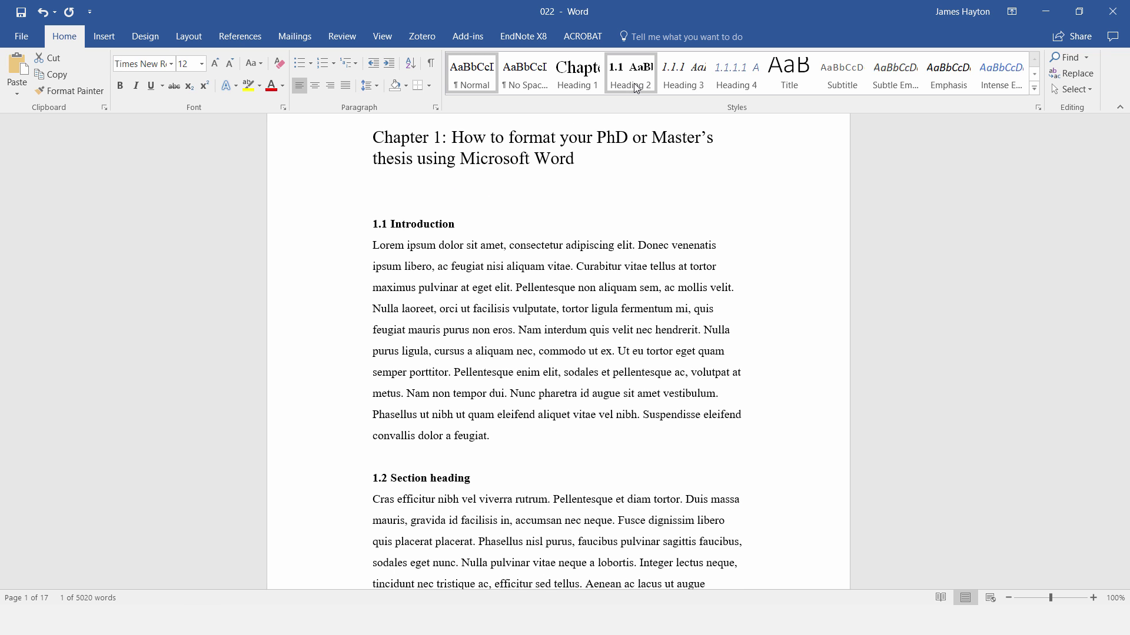
scroll(538, 313, down, 1)
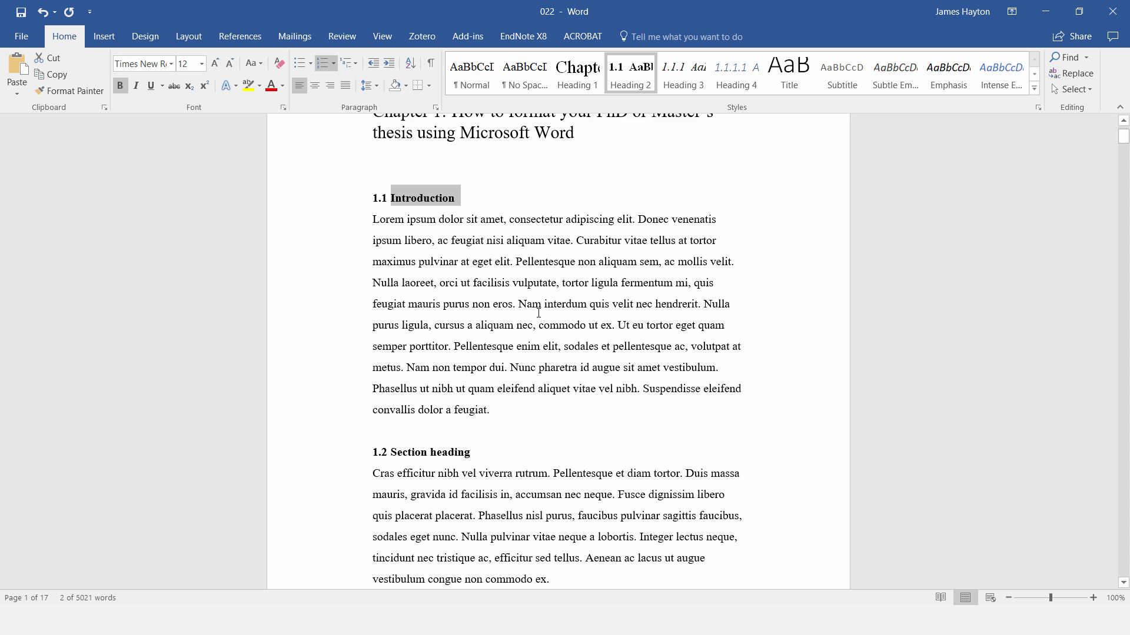
scroll(539, 313, down, 5)
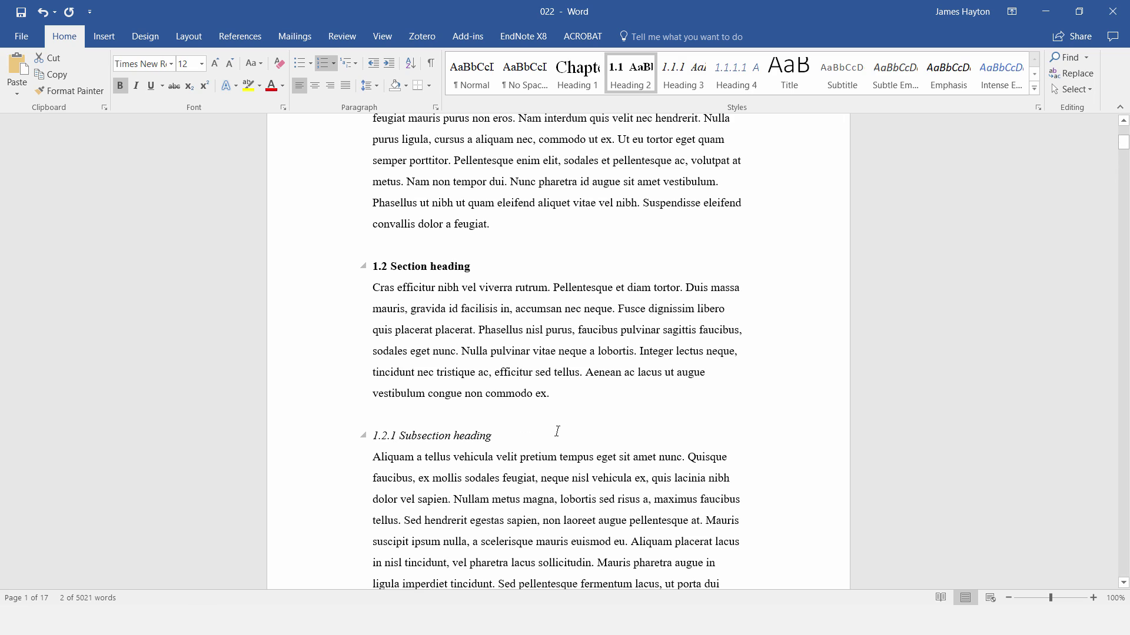
Add a 'New Chapter' Heading 1 after the page 4 paragraph ending 'pulvinar.'
scroll(557, 433, down, 20)
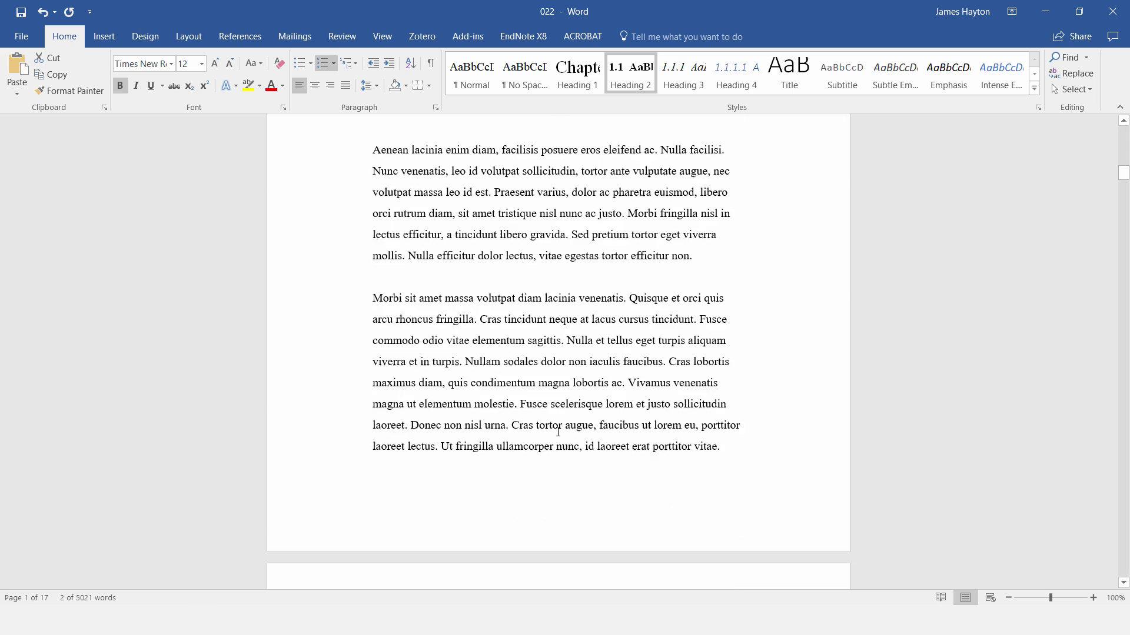
scroll(558, 432, down, 13)
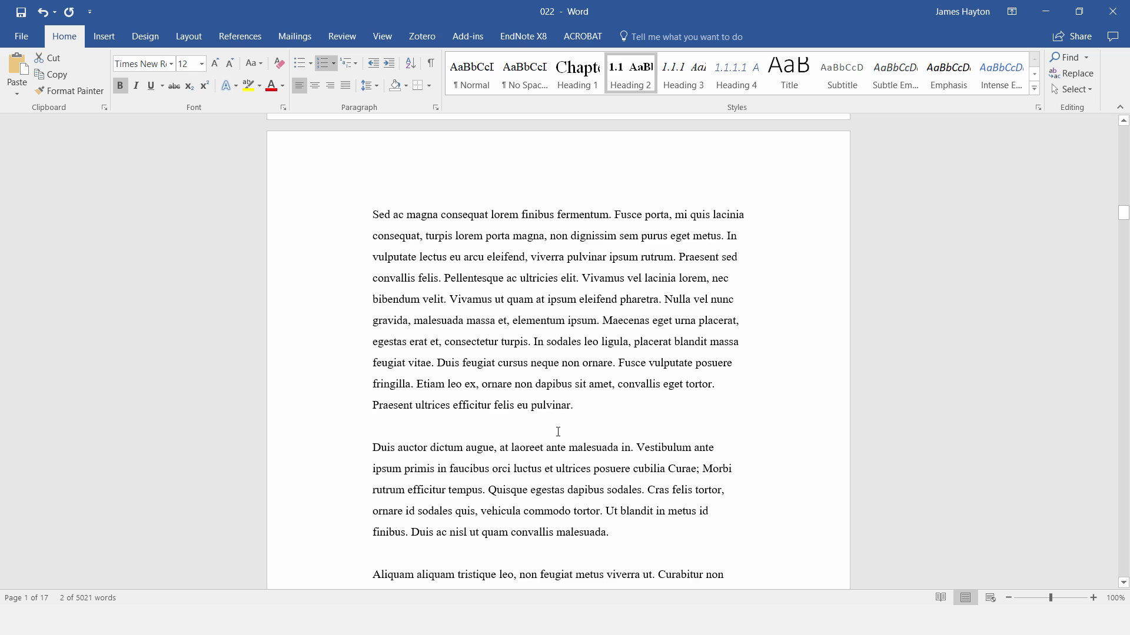
click(599, 409)
key(Return)
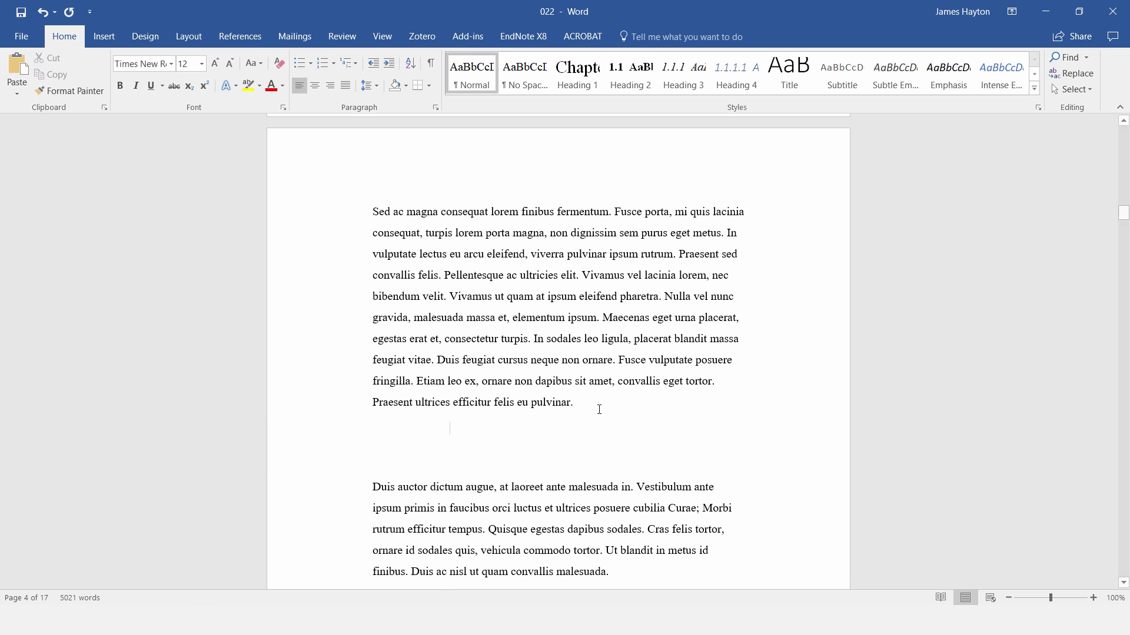
text(New )
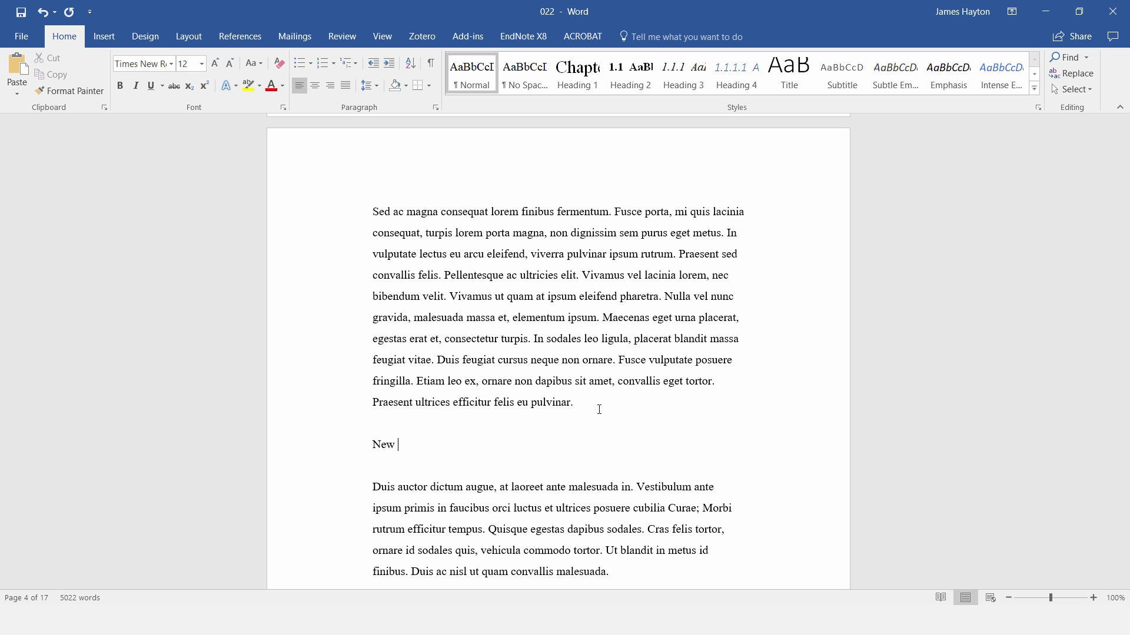
text(Chapter)
click(589, 76)
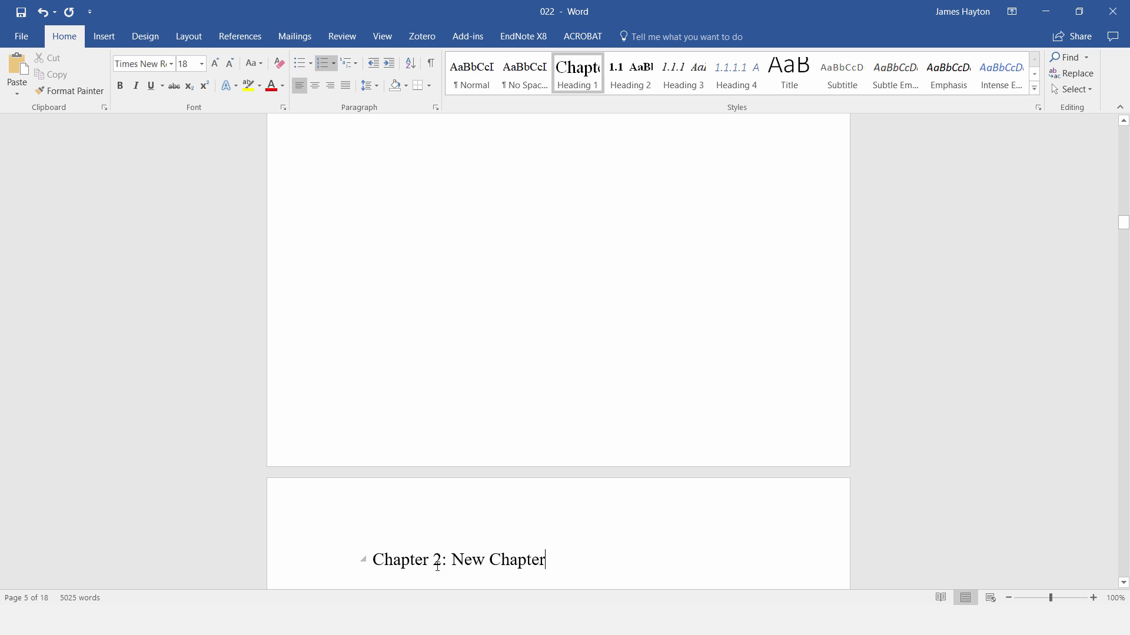
scroll(612, 530, down, 2)
scroll(612, 529, up, 5)
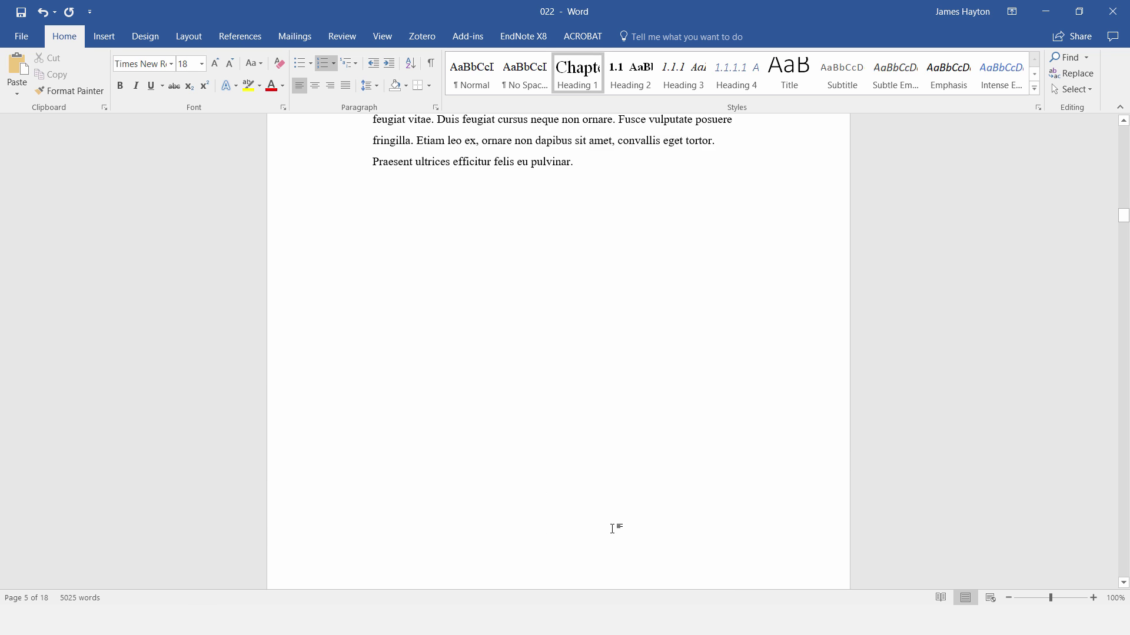
scroll(612, 529, up, 3)
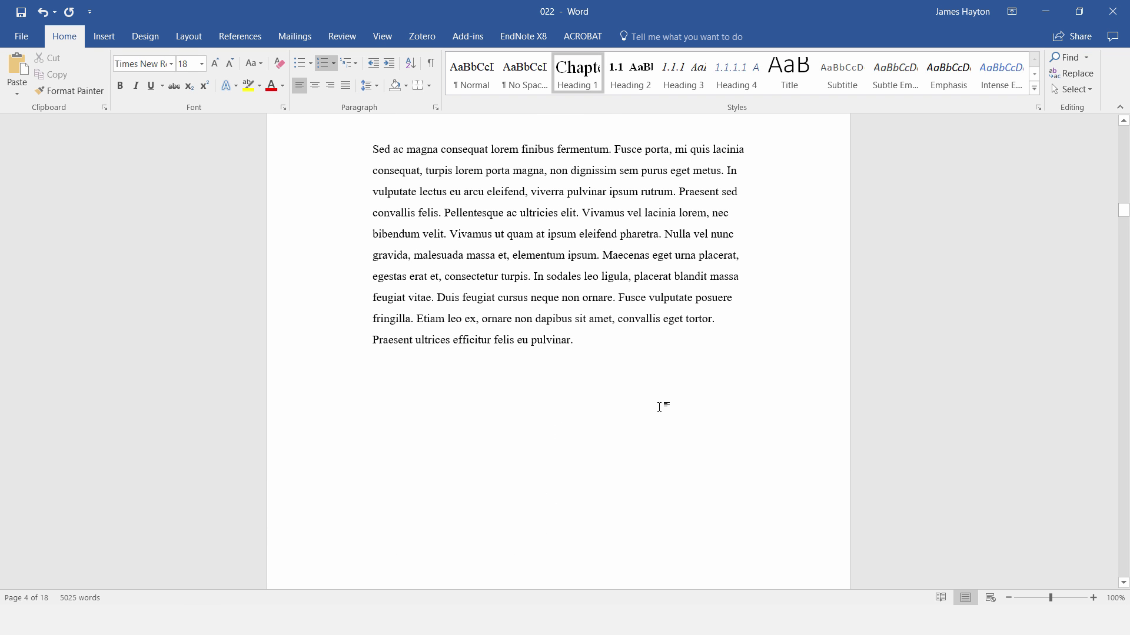
Switch to Multiple Pages view to see several pages side by side
click(379, 34)
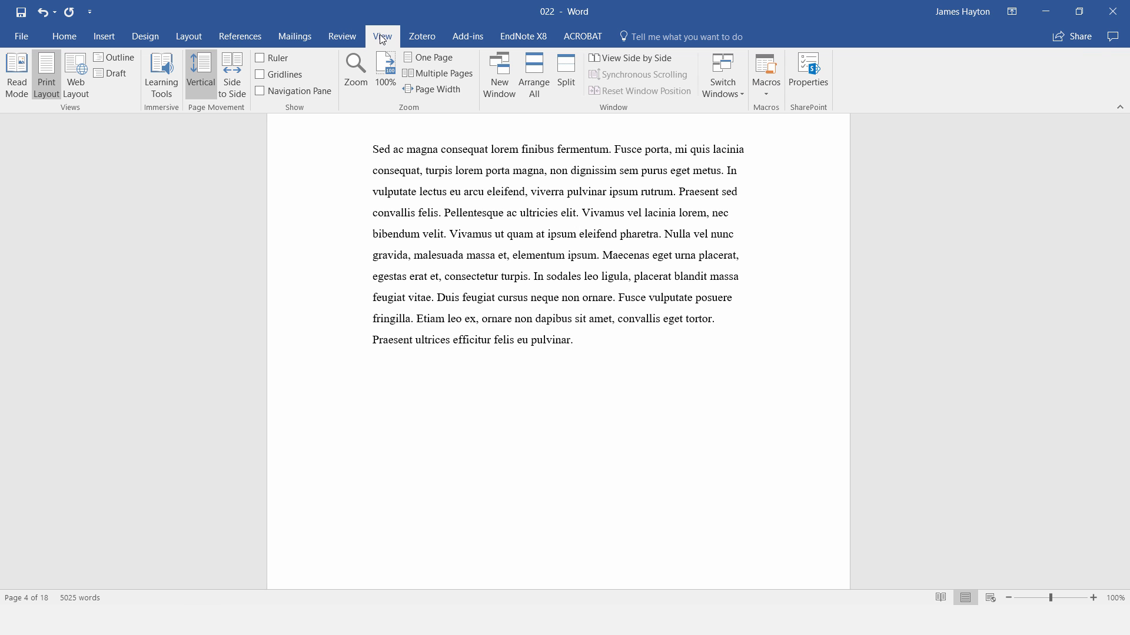
click(439, 72)
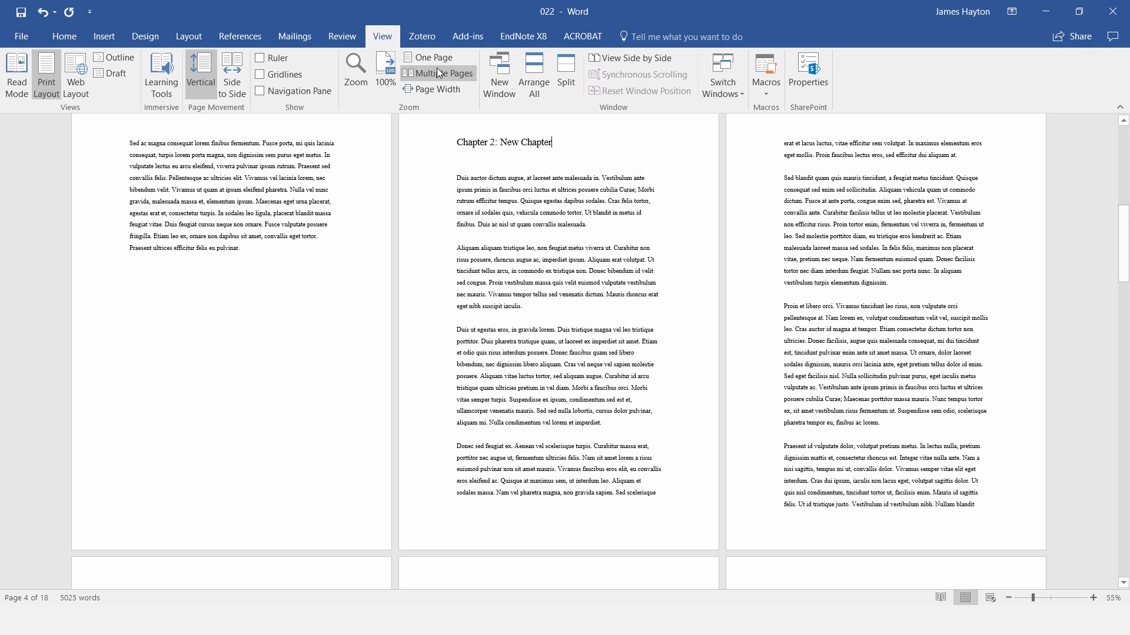
scroll(547, 265, up, 4)
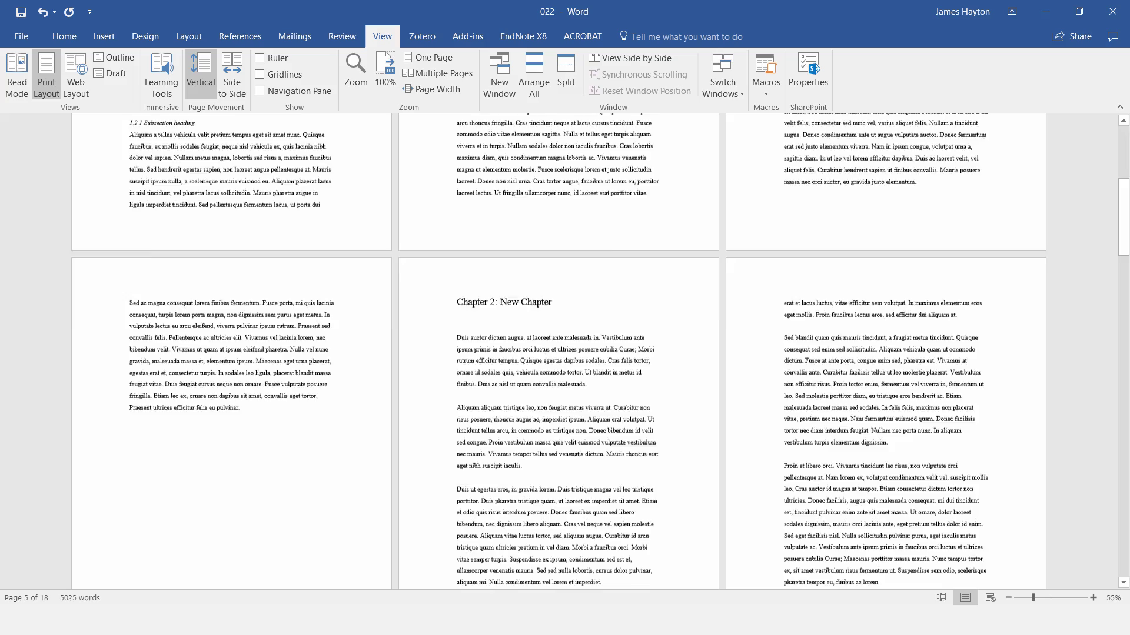
scroll(545, 357, up, 4)
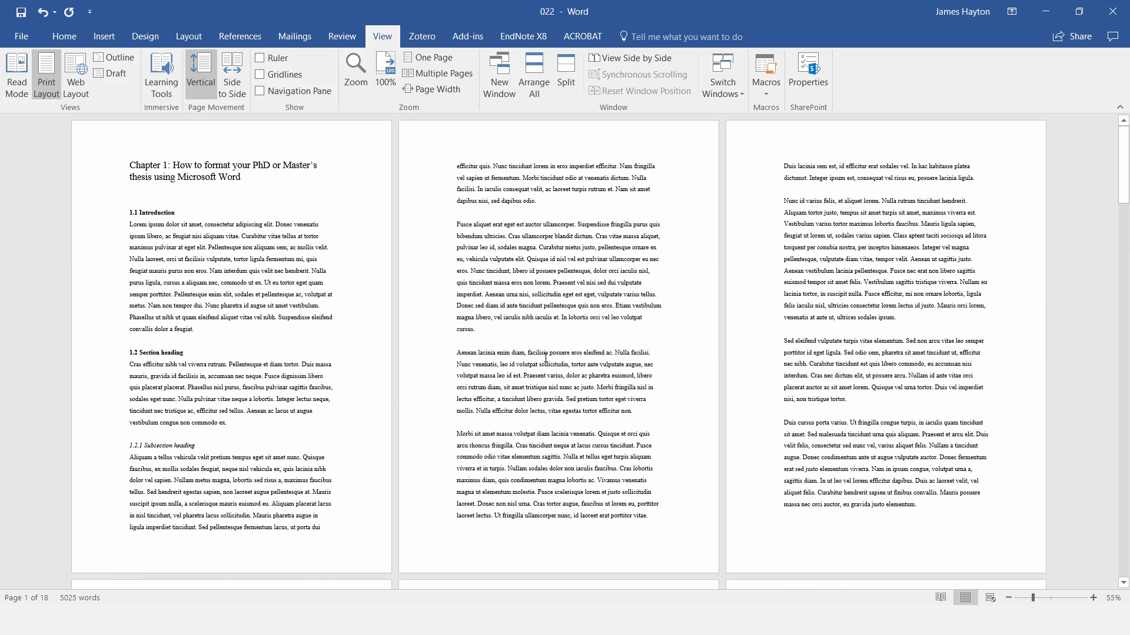